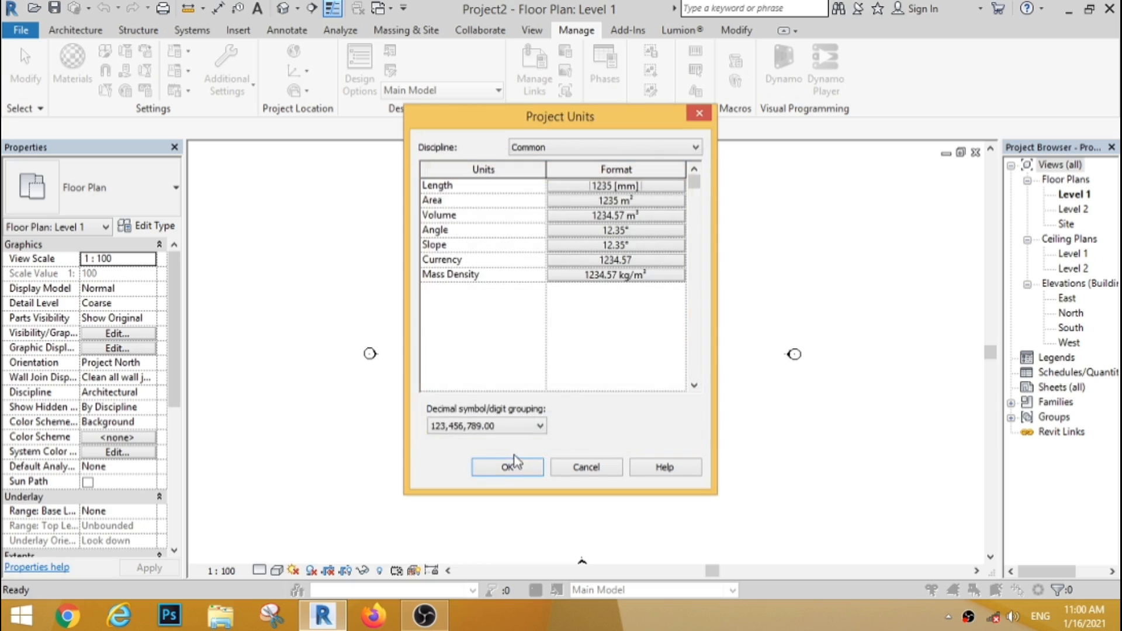
Accept the project units with length in millimetres.
left_click(508, 466)
scroll(438, 277, "down", 3)
scroll(439, 277, "up", 2)
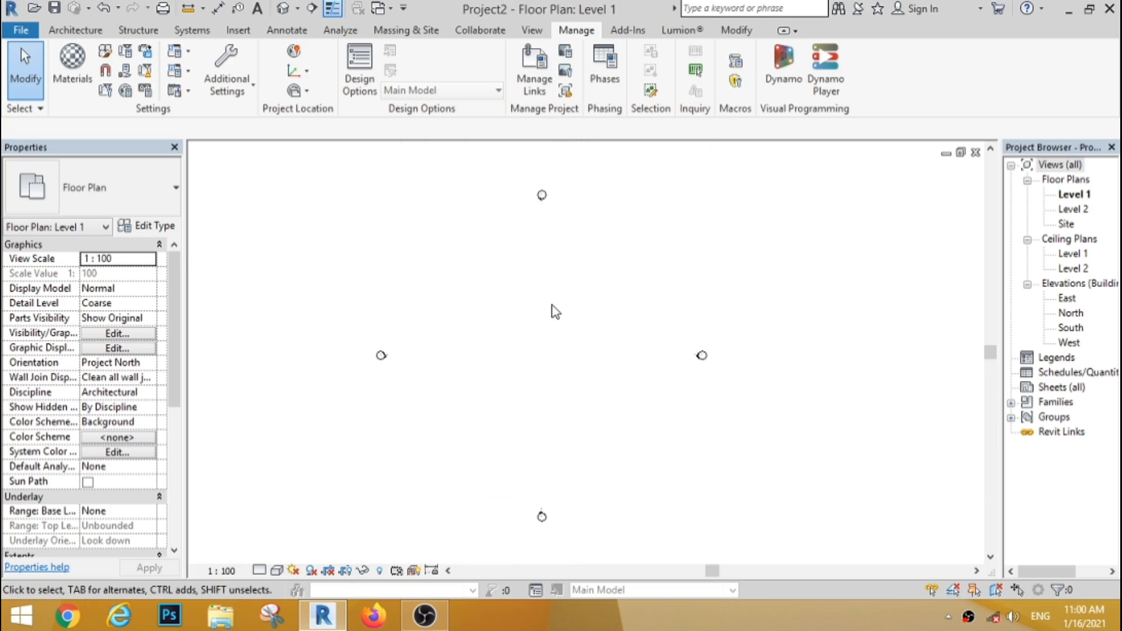
Create a rectangular Generic 150mm floor about 10900 by 5300 mm on Level 1 between the elevation markers.
left_click(75, 29)
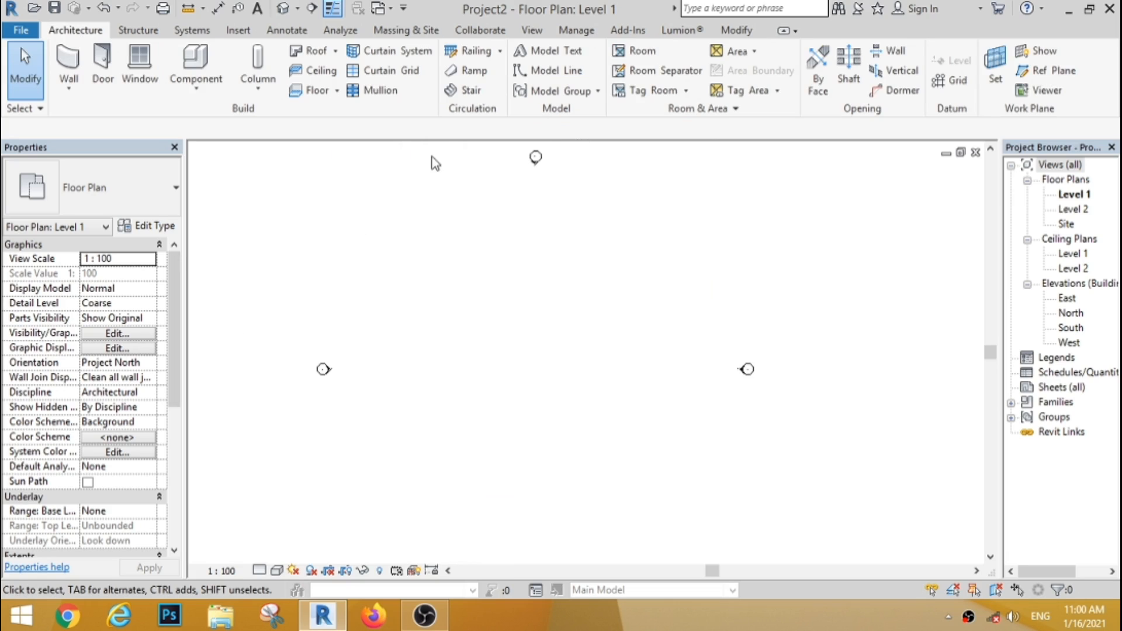
left_click(319, 95)
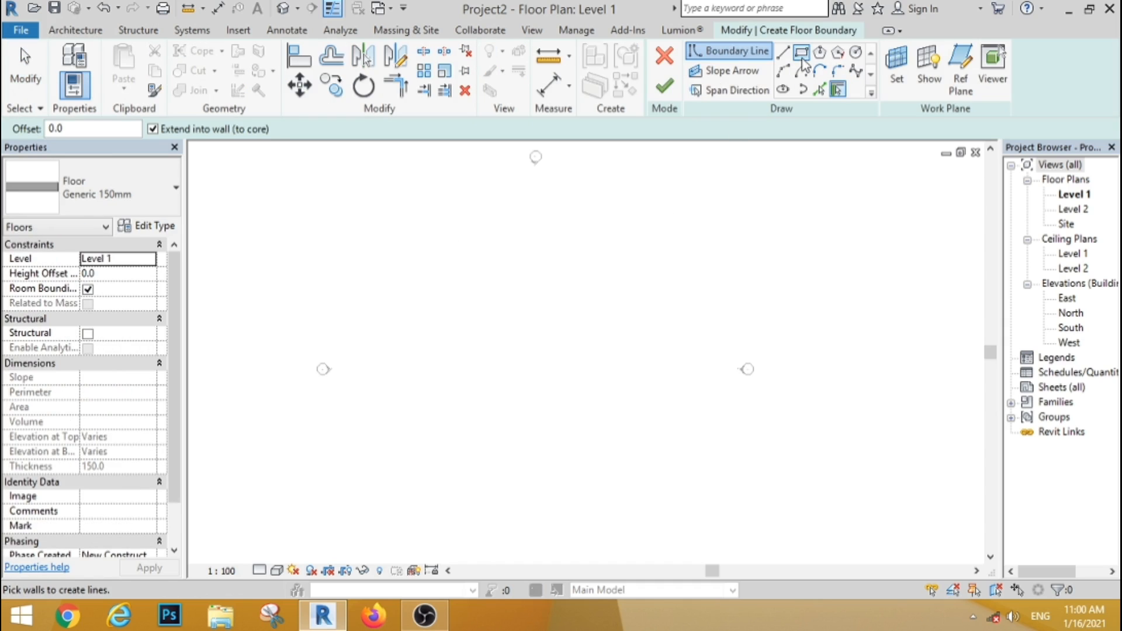
left_click(801, 51)
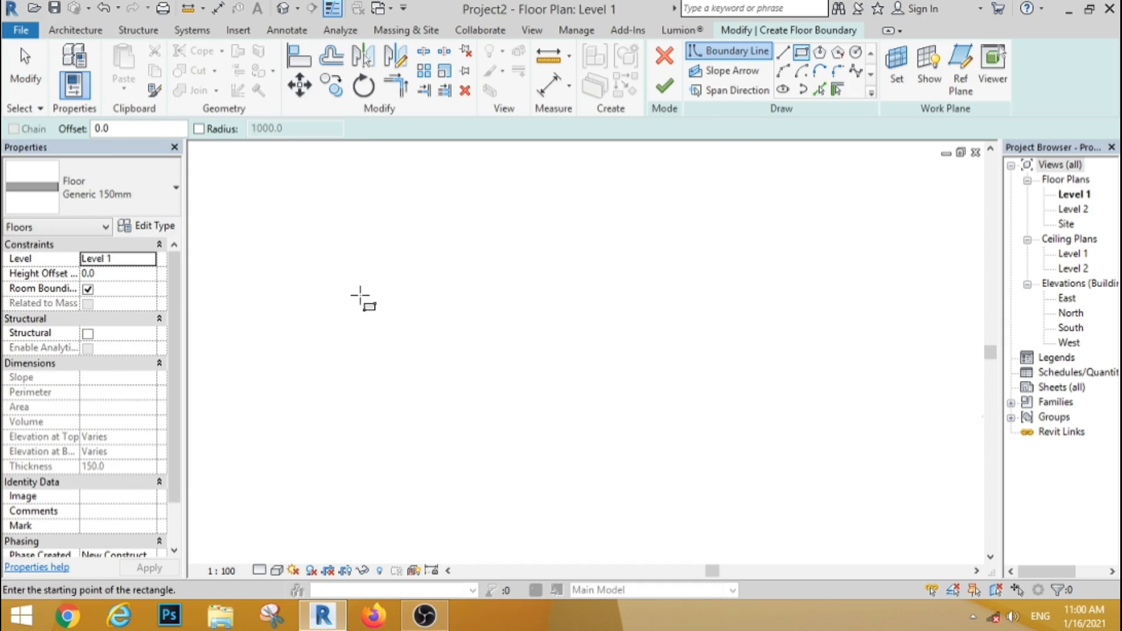
left_click(360, 294)
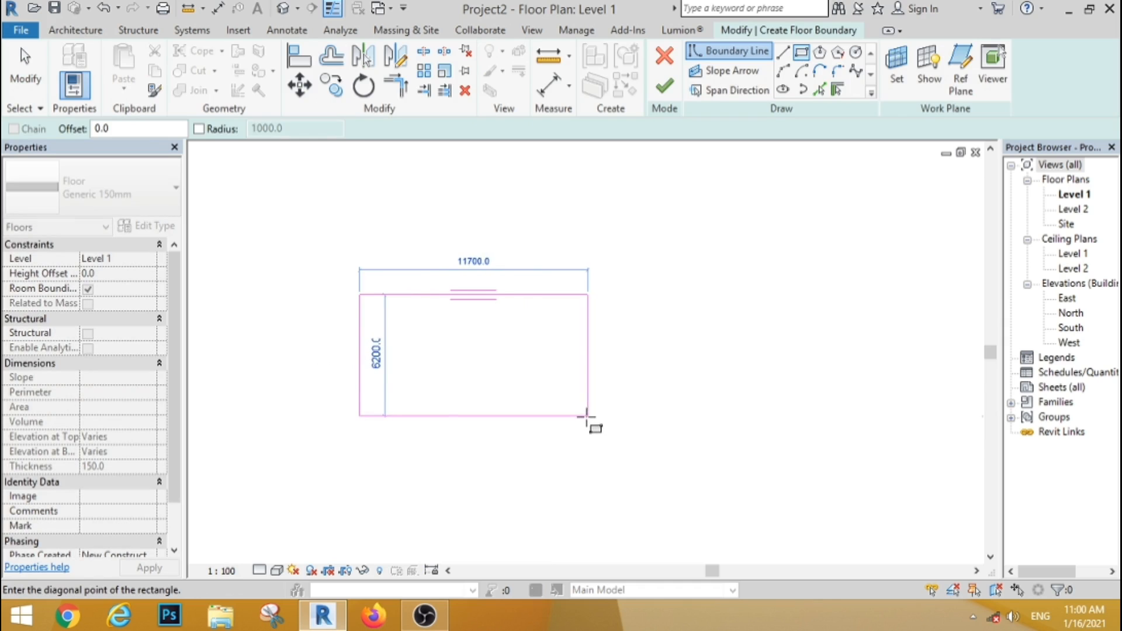
left_click(573, 399)
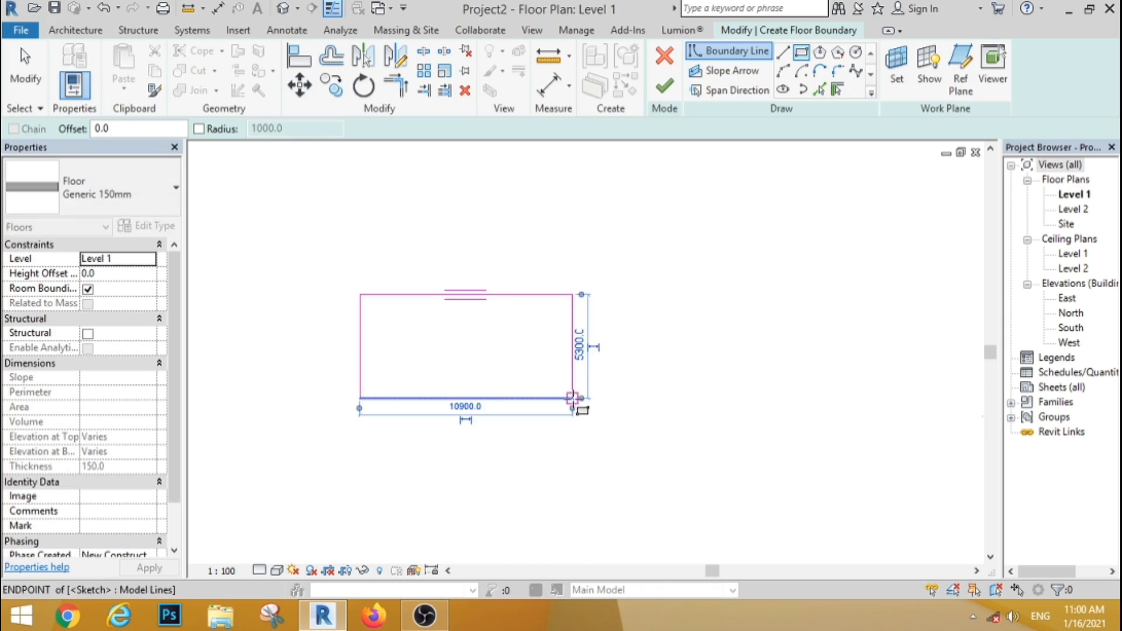
left_click(664, 86)
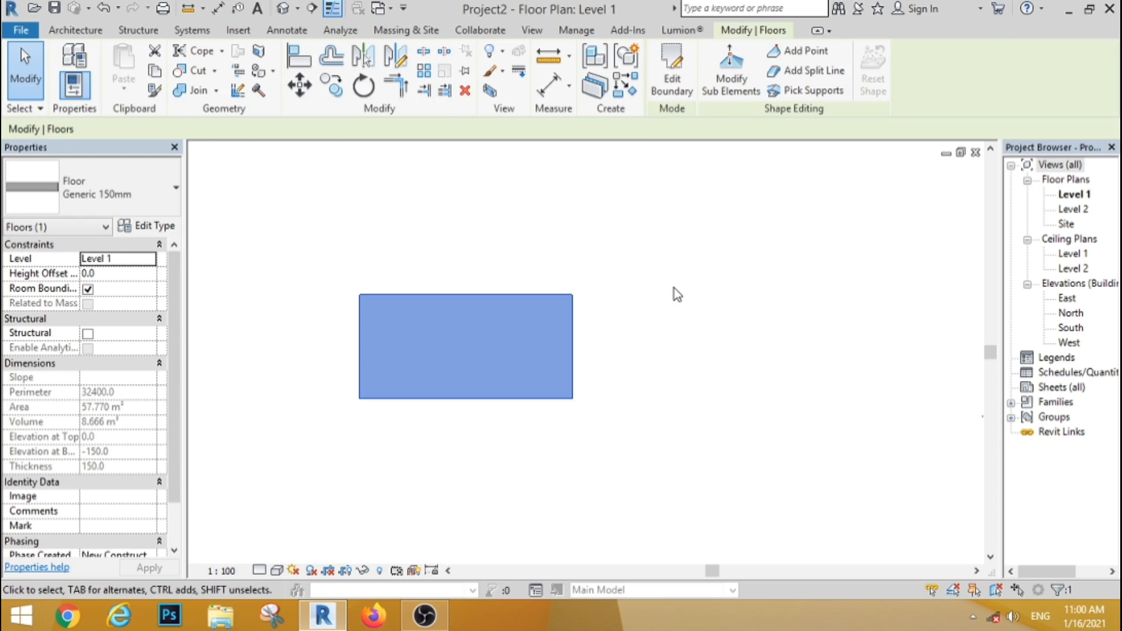
left_click(675, 288)
Copy the rectangular floor and paste it aligned to Level 2.
left_click(477, 295)
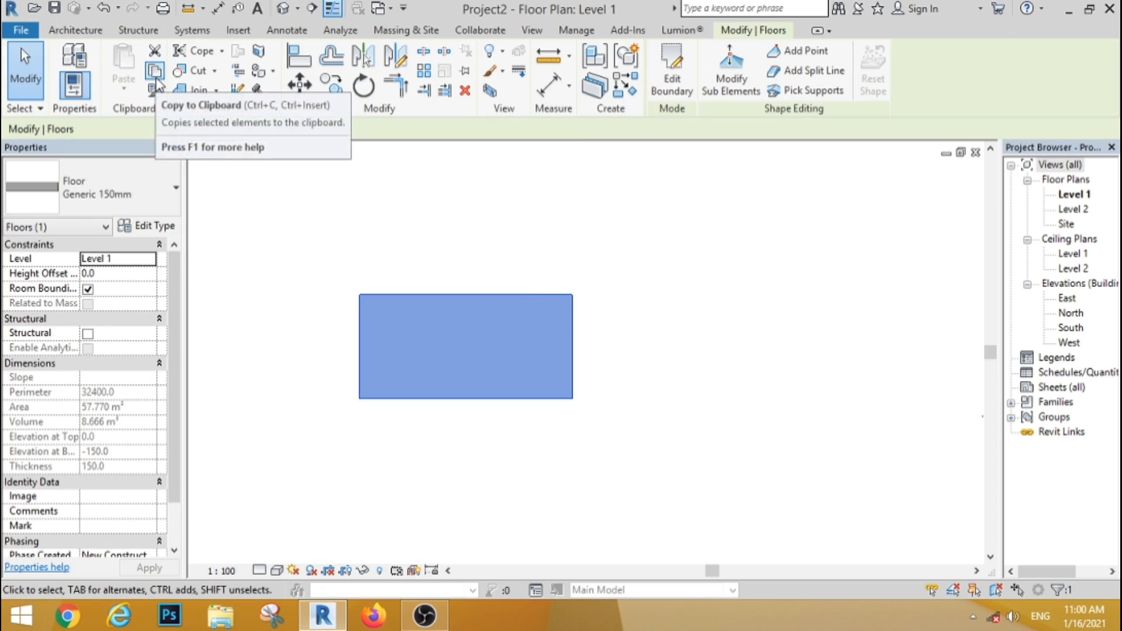
left_click(154, 70)
left_click(125, 88)
left_click(176, 153)
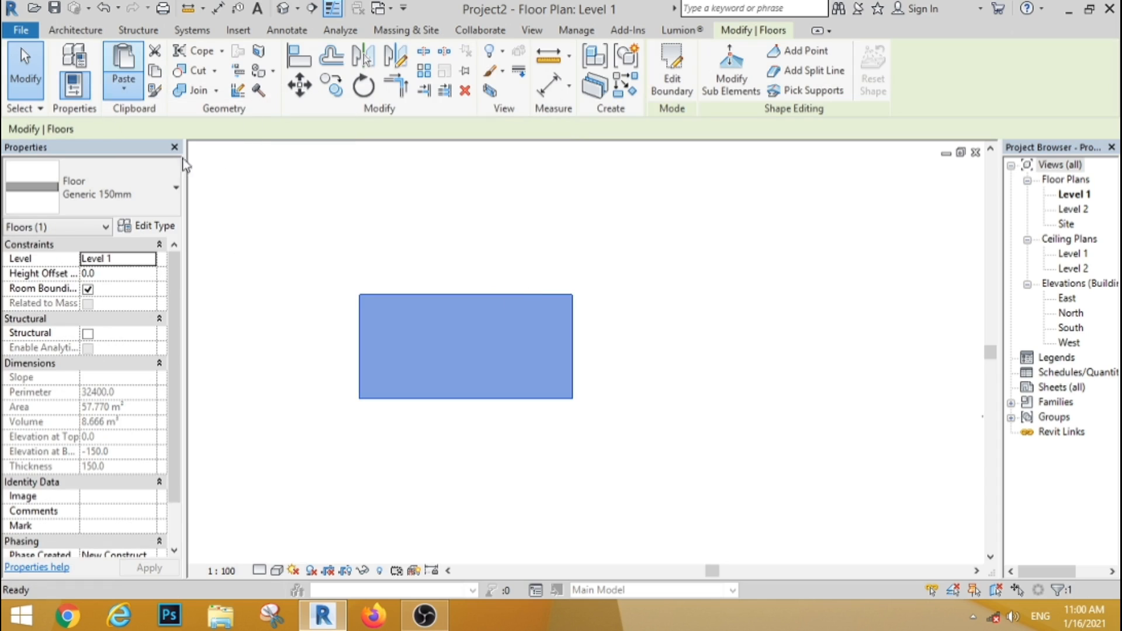
left_click(478, 208)
left_click(544, 417)
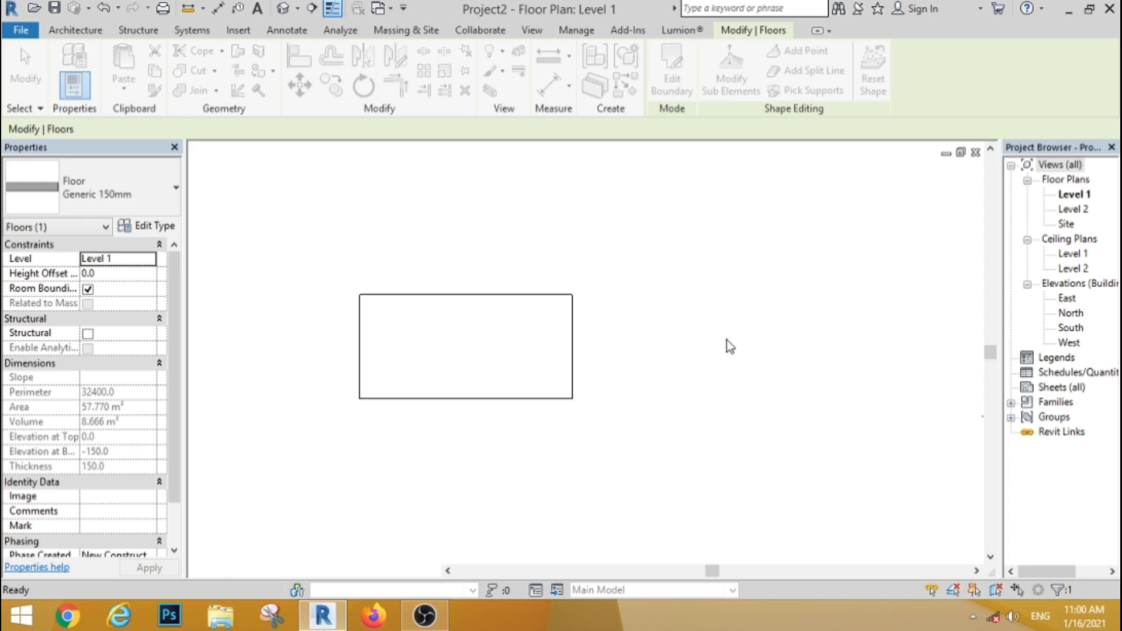
Open the default 3D view and delete the lower floor on Level 1.
left_click(282, 9)
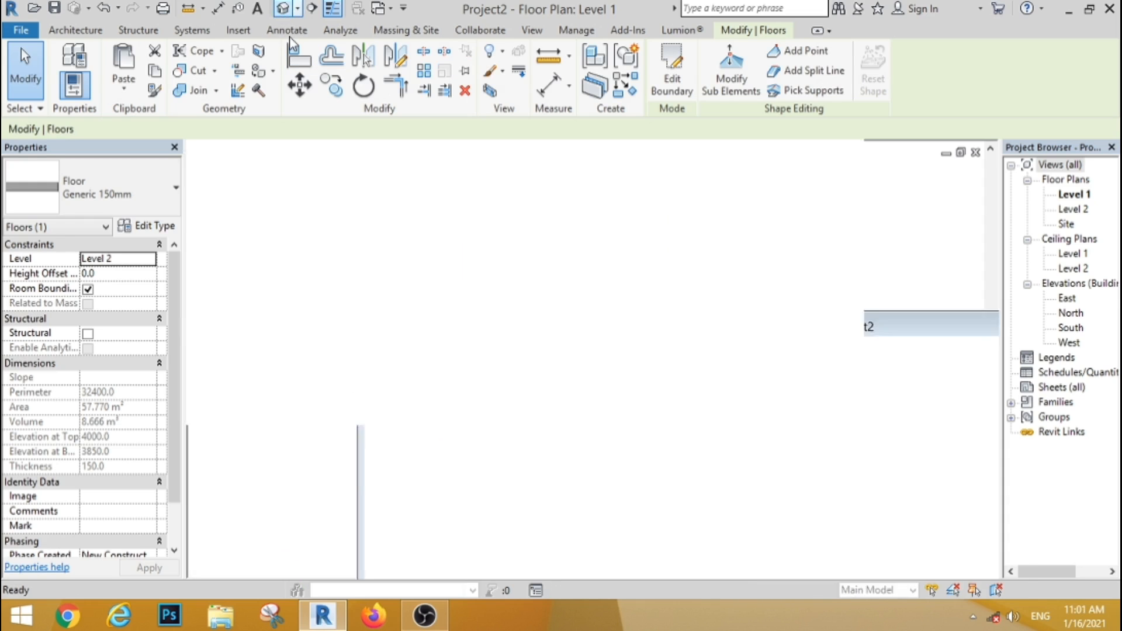
left_click(456, 425)
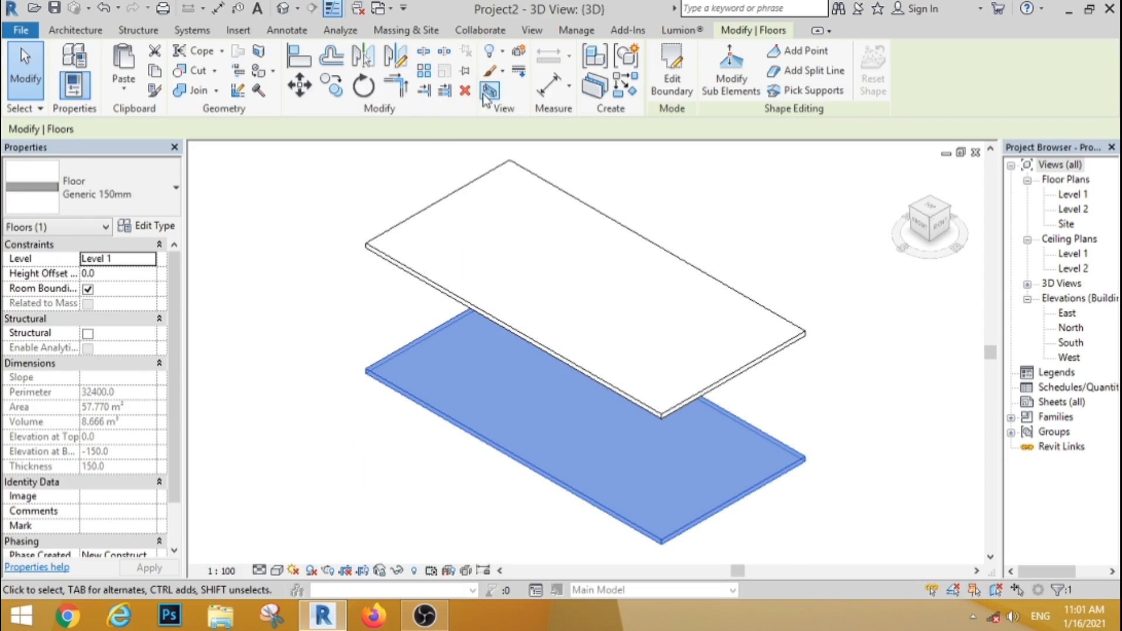
key("Delete")
Change the remaining Level 2 floor's type to Standard Timber-Wood Finish.
left_click(449, 295)
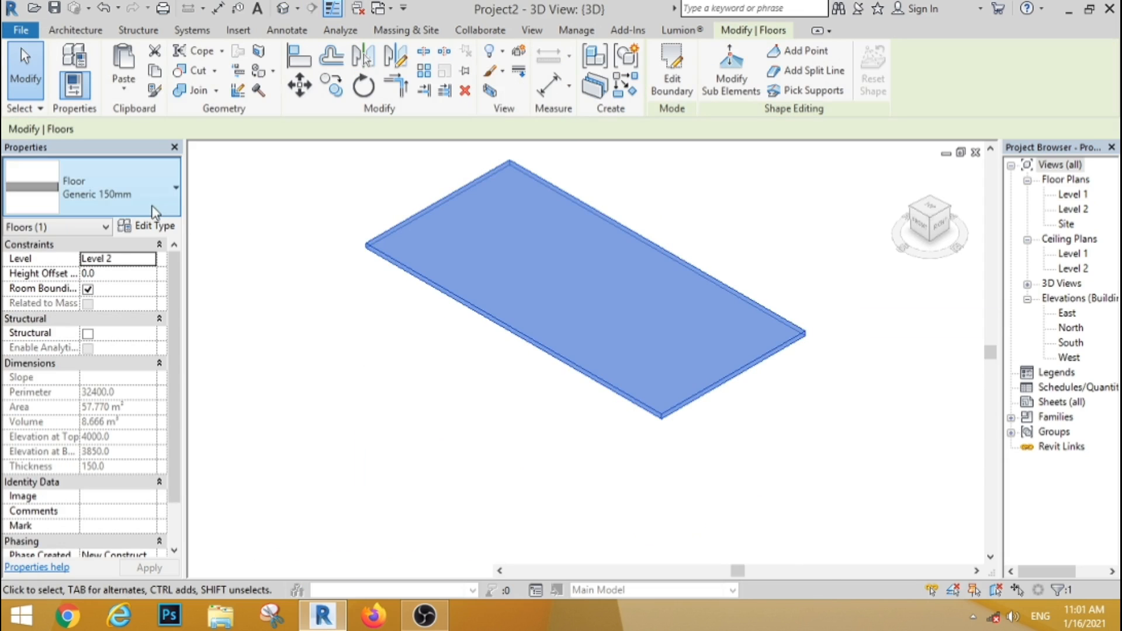
left_click(117, 187)
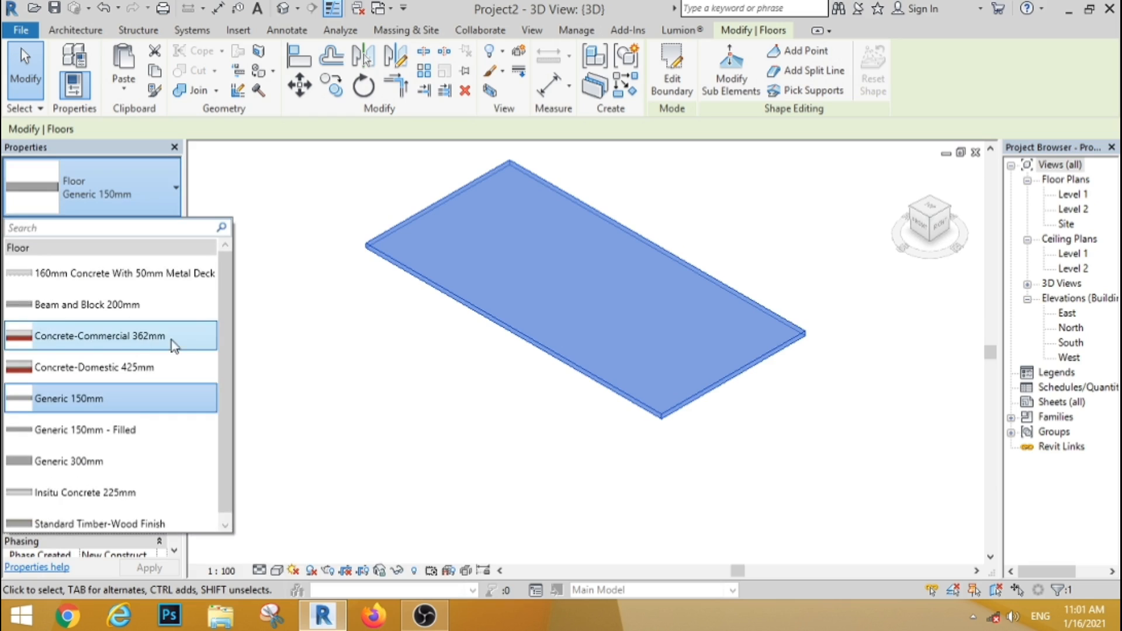
left_click(151, 518)
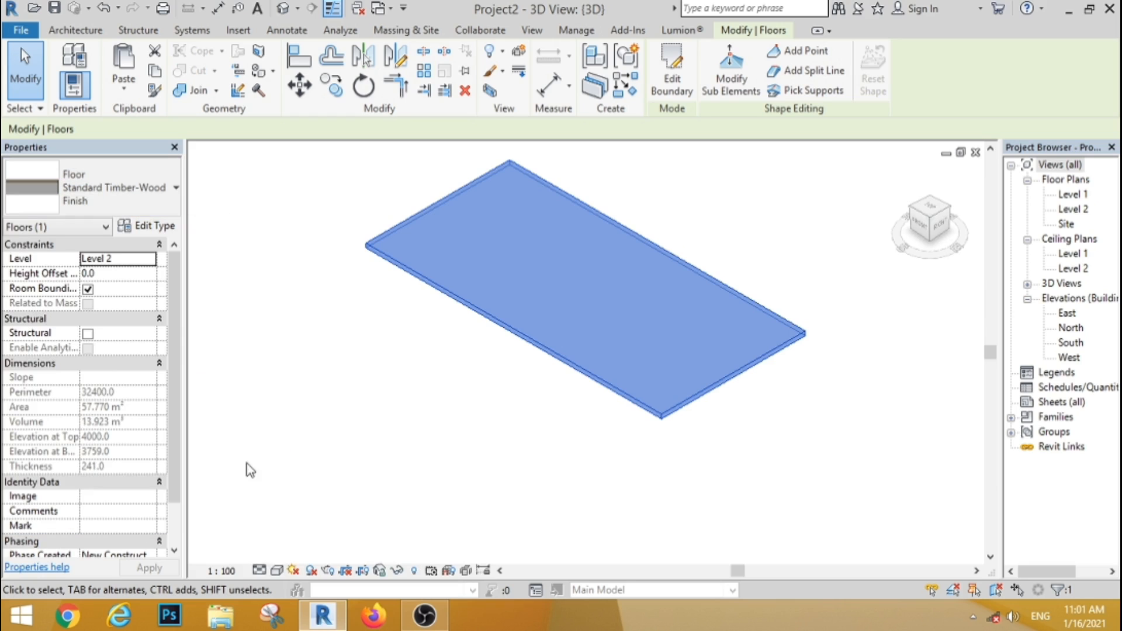
Switch the 3D view's visual style to a realistic display with material textures and deselect the floor.
left_click(277, 571)
left_click(305, 537)
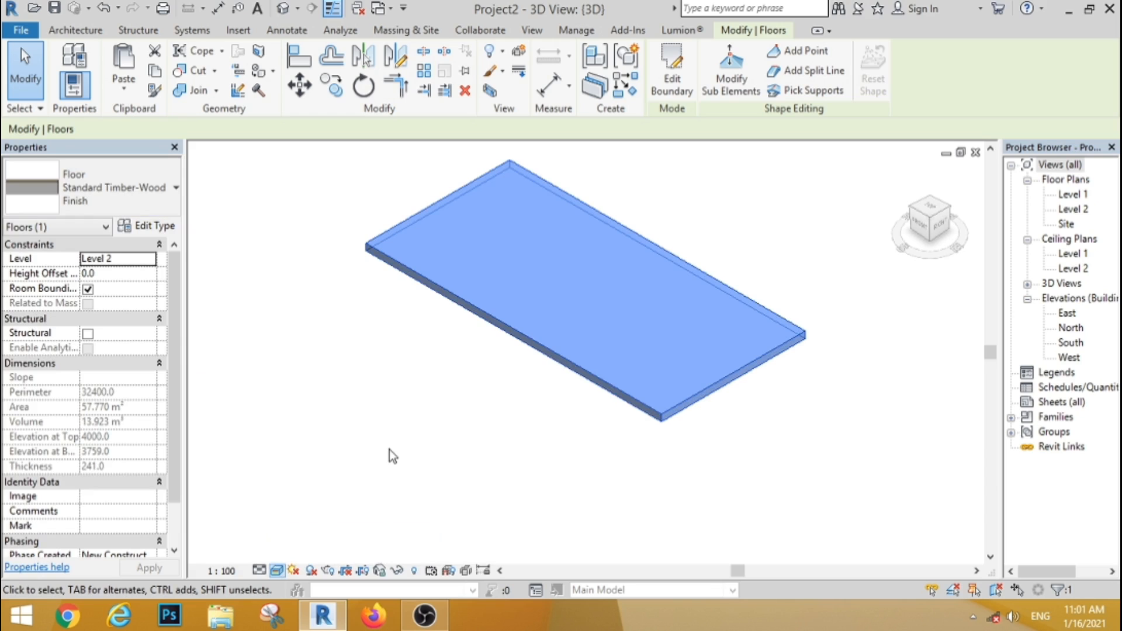
left_click(407, 413)
Open the Level 1 floor plan and set its underlay base level to Level 2.
double_click(1071, 195)
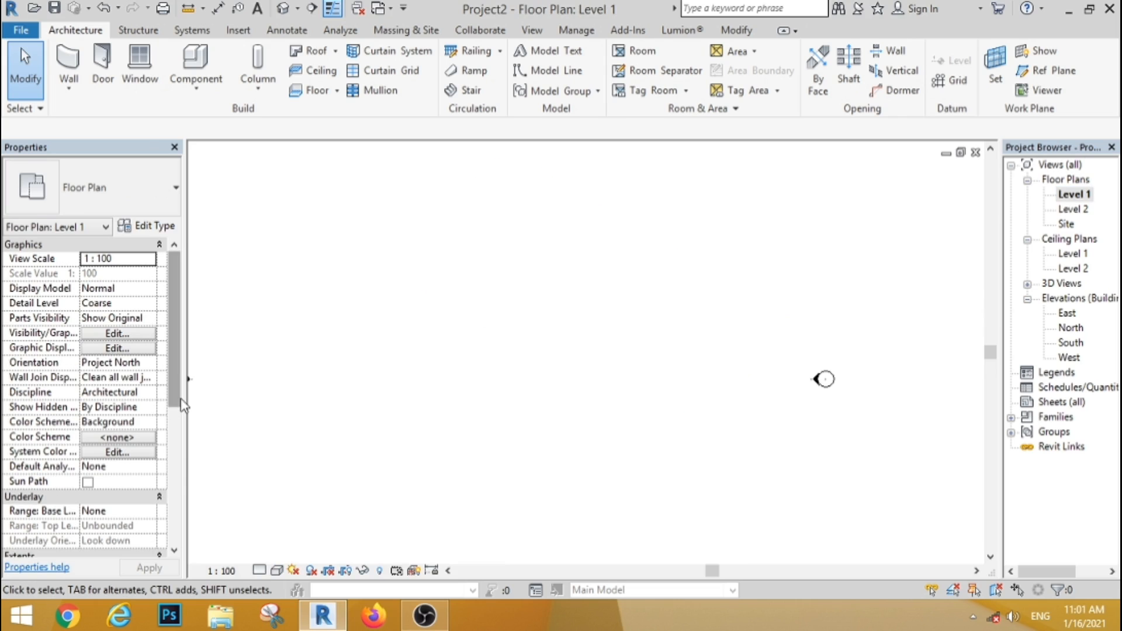
left_click(151, 511)
left_click(114, 550)
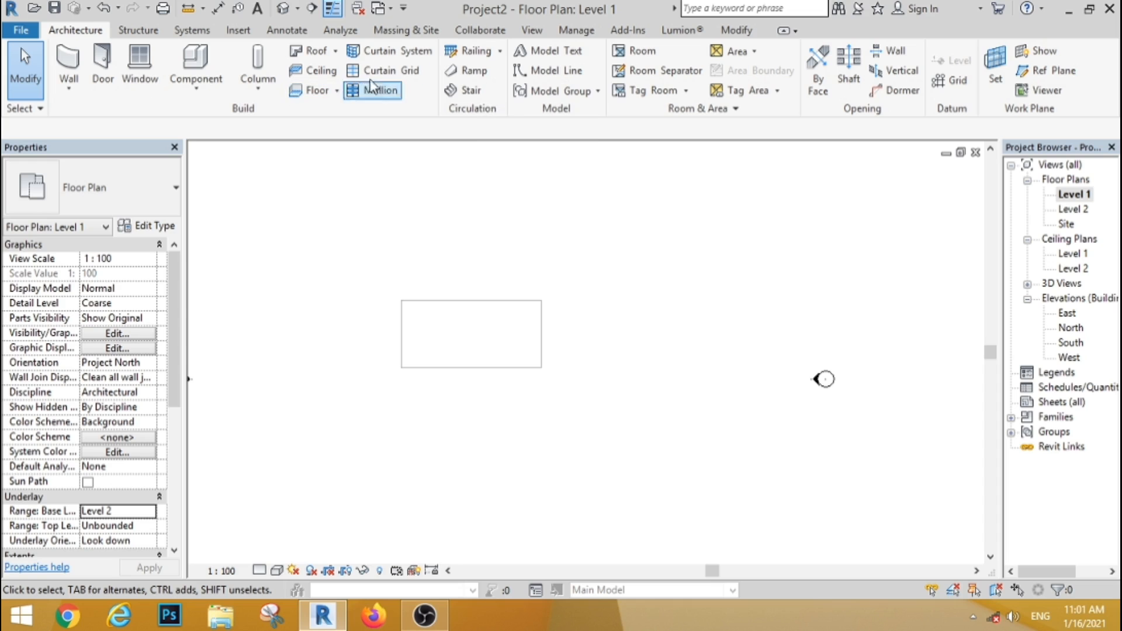
Draw a straight 22-riser stair run, 1000 mm wide, from Level 1 to Level 2, going up towards the floor outline.
left_click(463, 91)
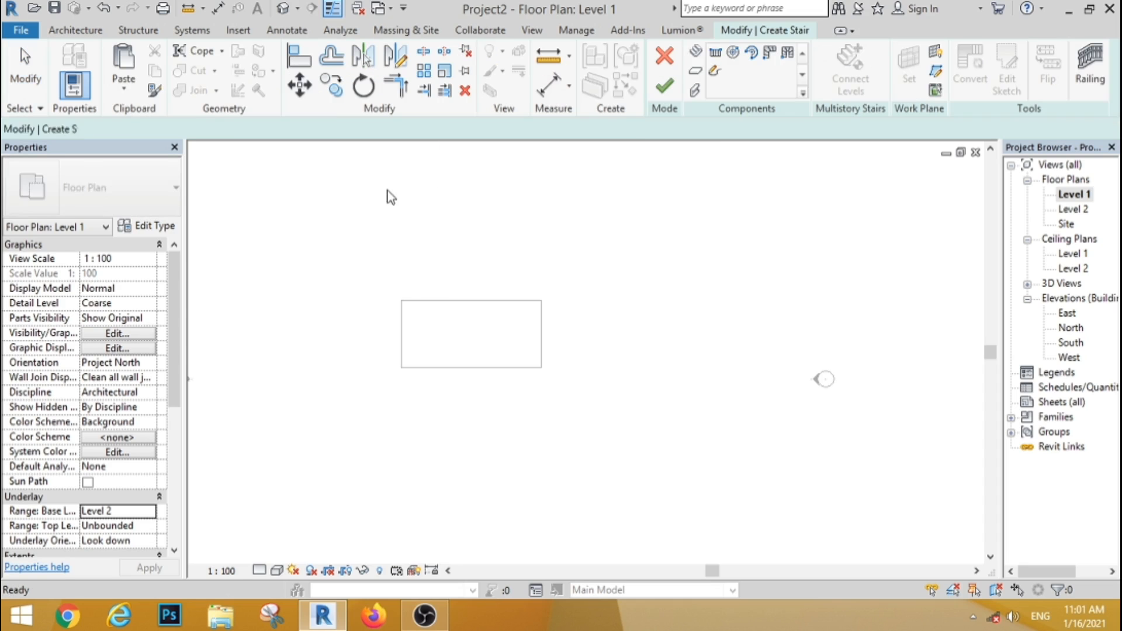
scroll(388, 188, "down", 2)
scroll(394, 319, "up", 3)
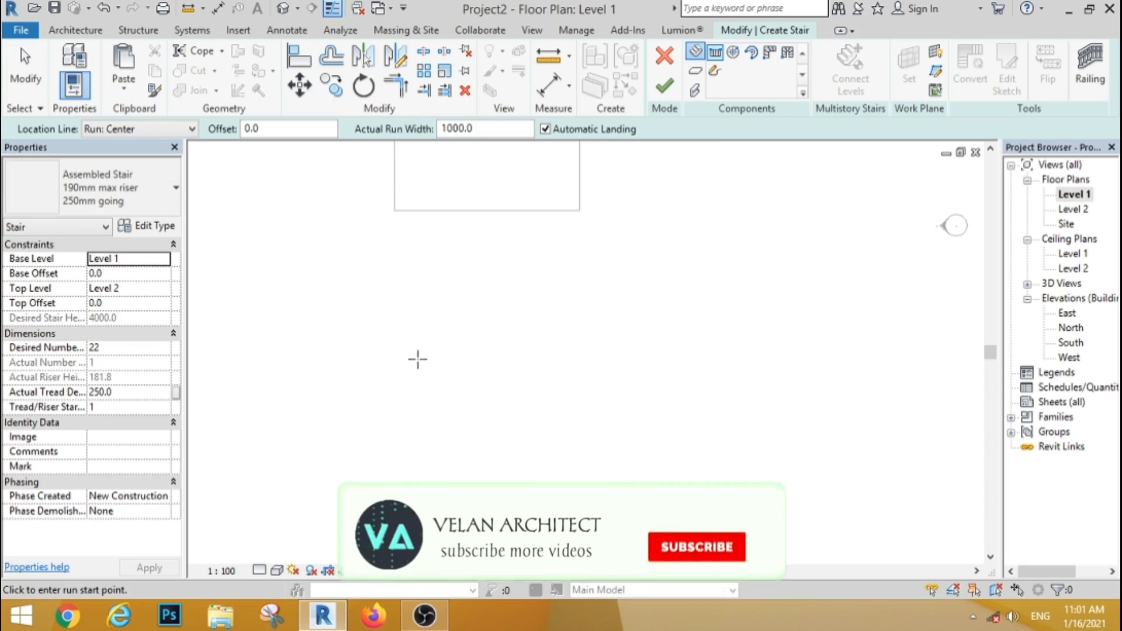
left_click(417, 388)
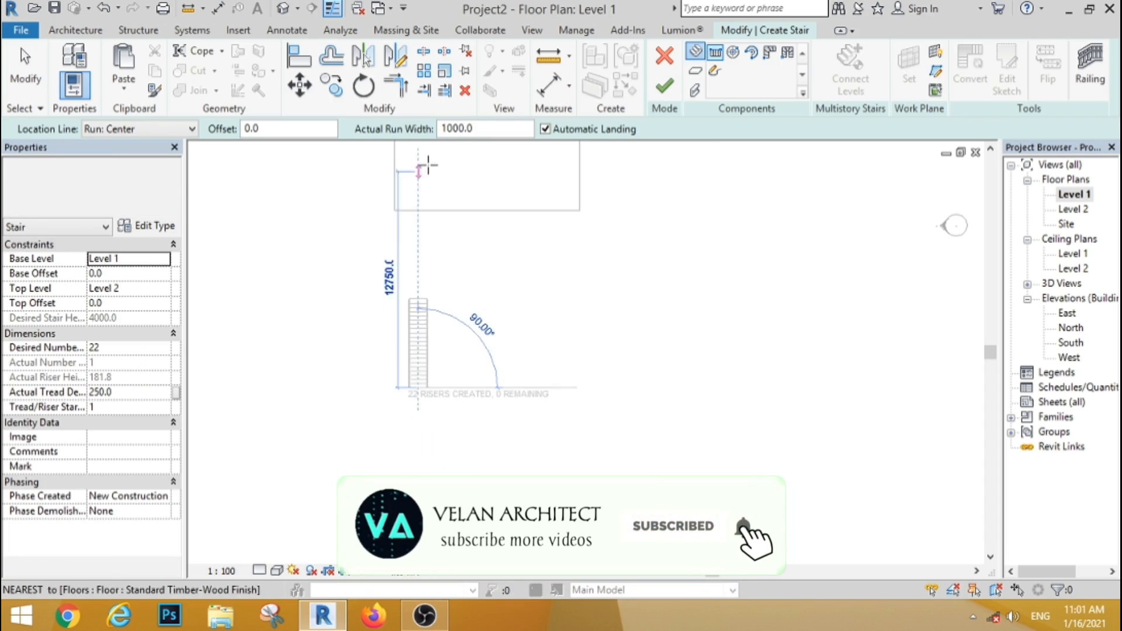
left_click(418, 173)
key("Escape")
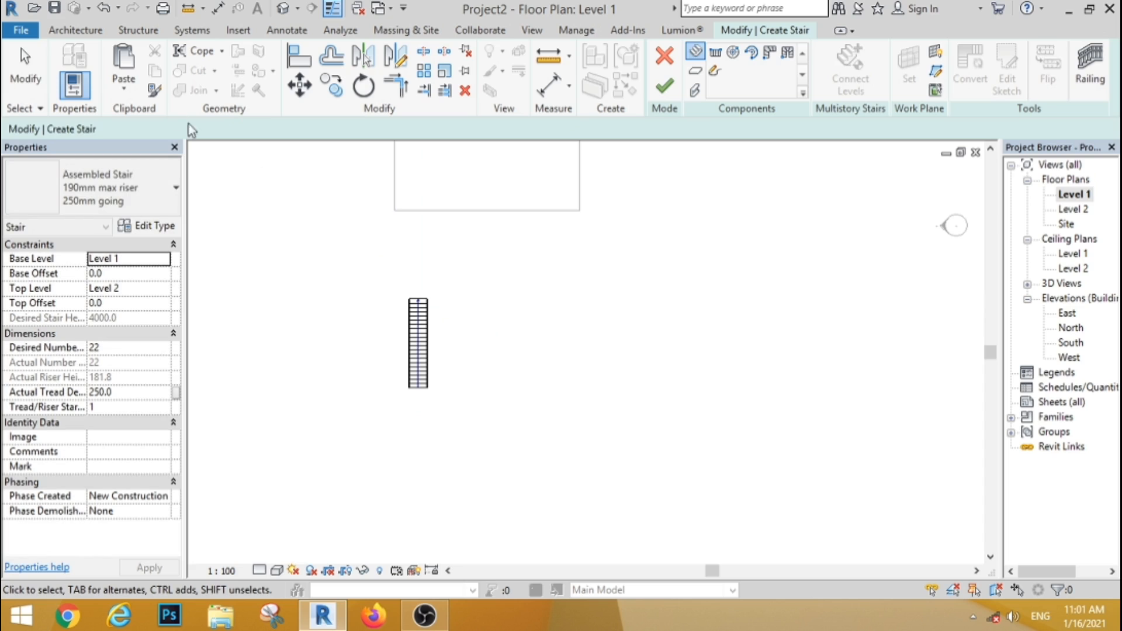
Move the whole stair run up so its upper end overlaps the floor's lower edge.
scroll(411, 336, "up", 3)
scroll(346, 249, "down", 2)
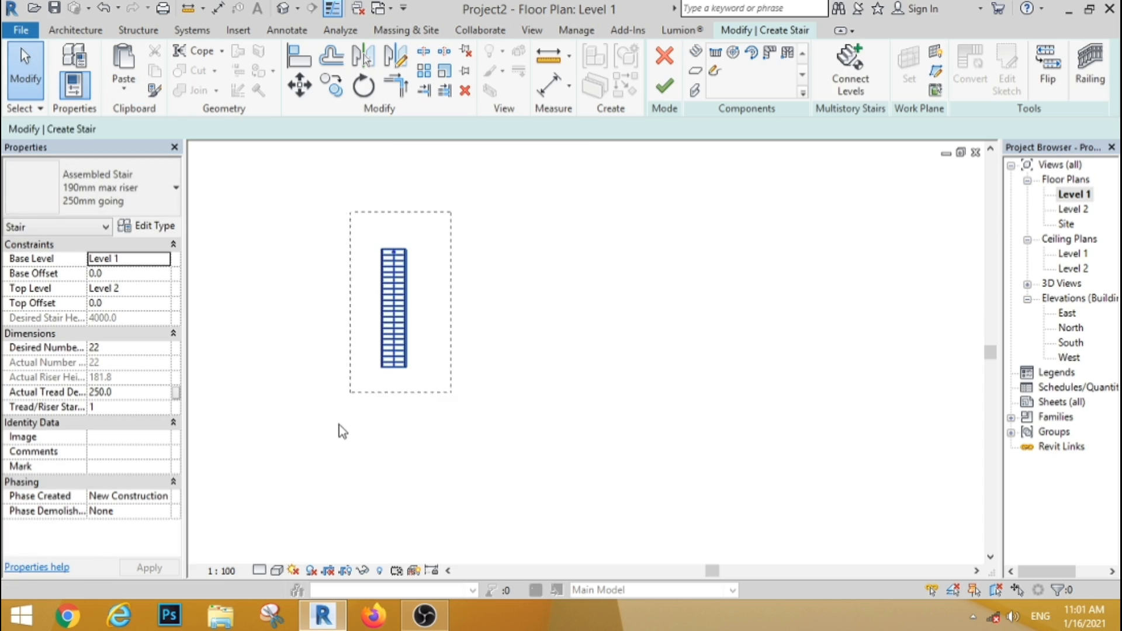
left_click_drag(451, 425, 336, 161)
left_click(299, 87)
left_click(463, 354)
left_click(462, 227)
scroll(445, 354, "down", 3)
scroll(424, 272, "up", 3)
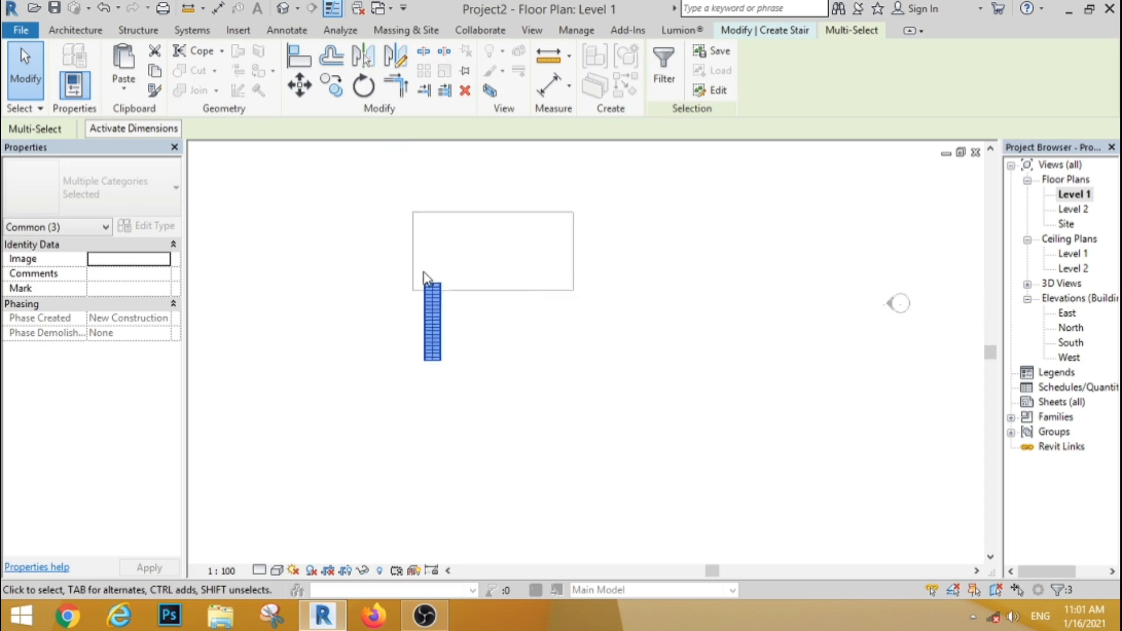
left_click(26, 73)
Align the stair's upper end with the floor's lower edge and its left side with the floor's left edge, and finish the stair.
scroll(382, 336, "up", 3)
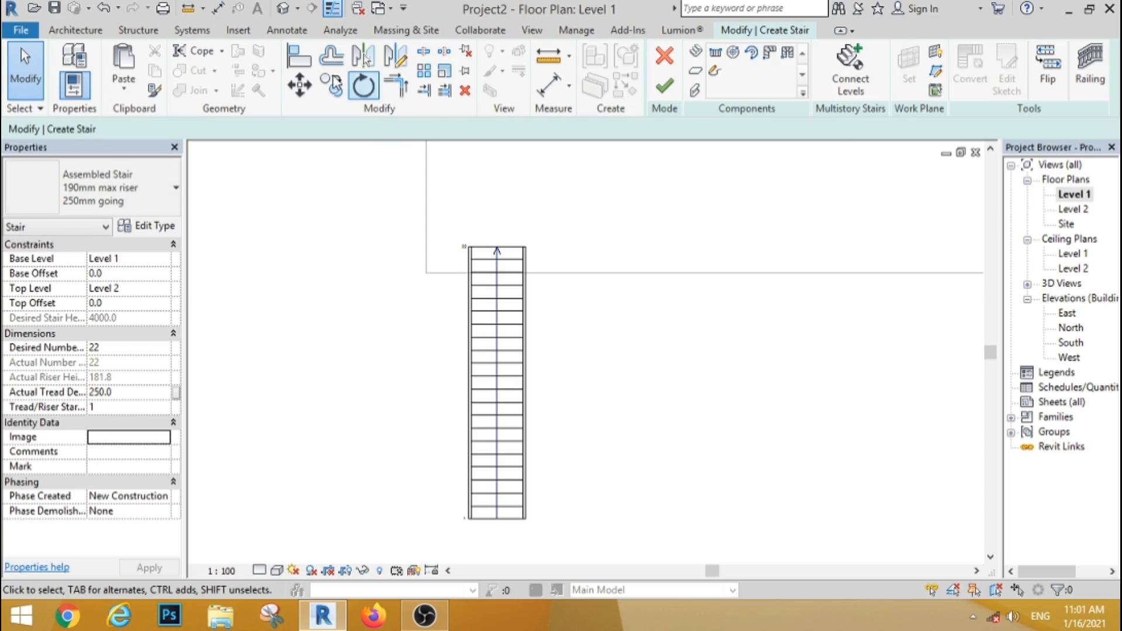
left_click(299, 57)
left_click(553, 273)
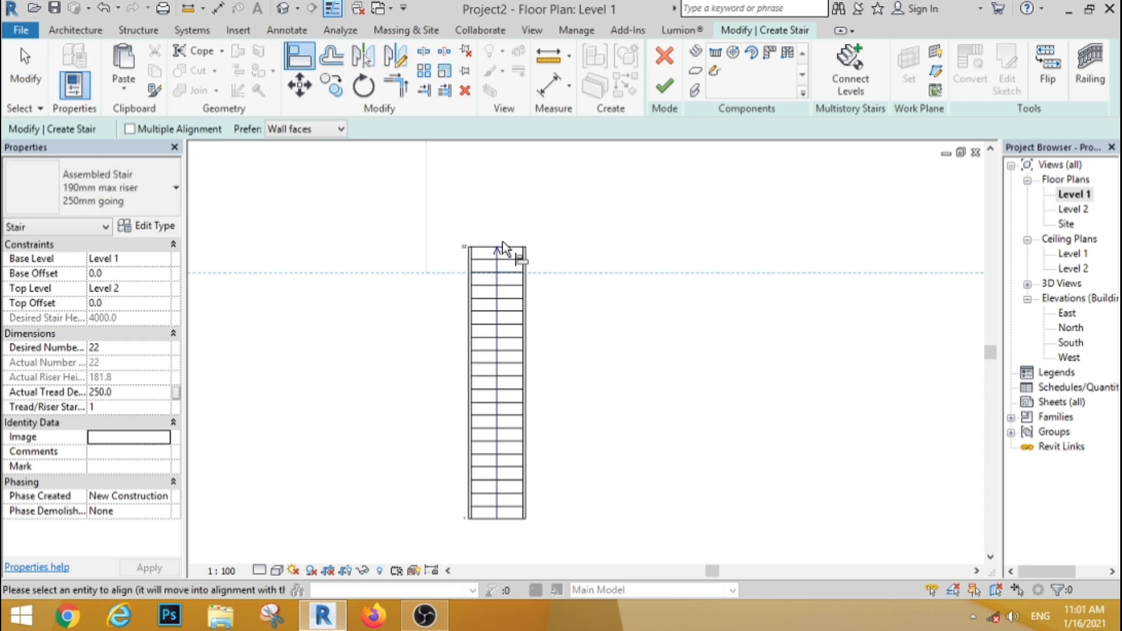
left_click(501, 246)
left_click(426, 249)
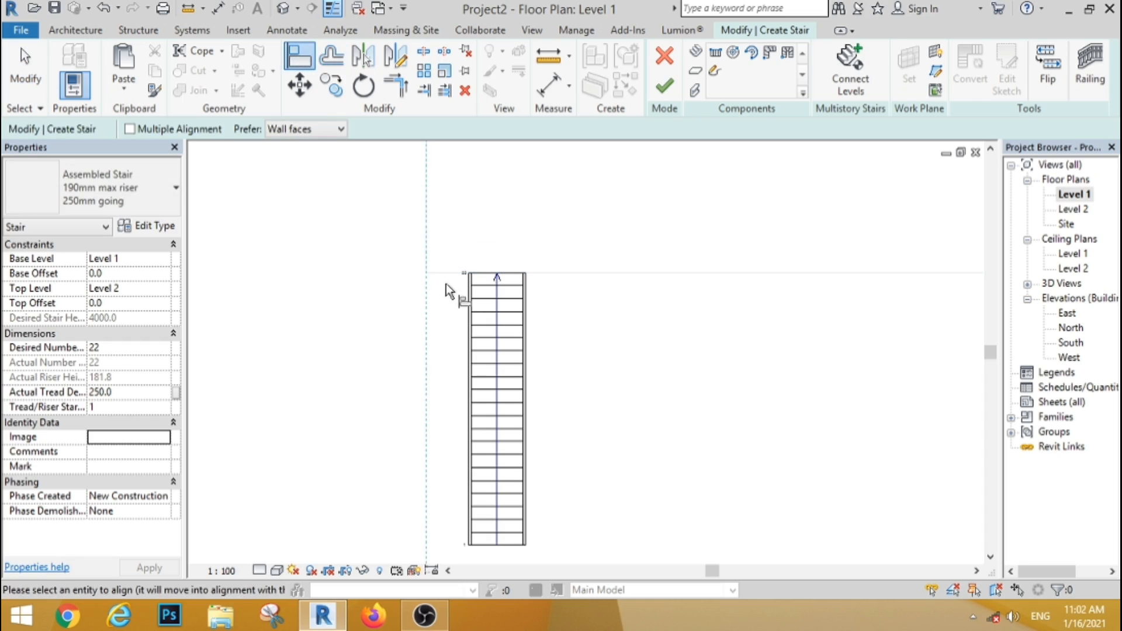
left_click(469, 307)
key("Escape")
key("Escape")
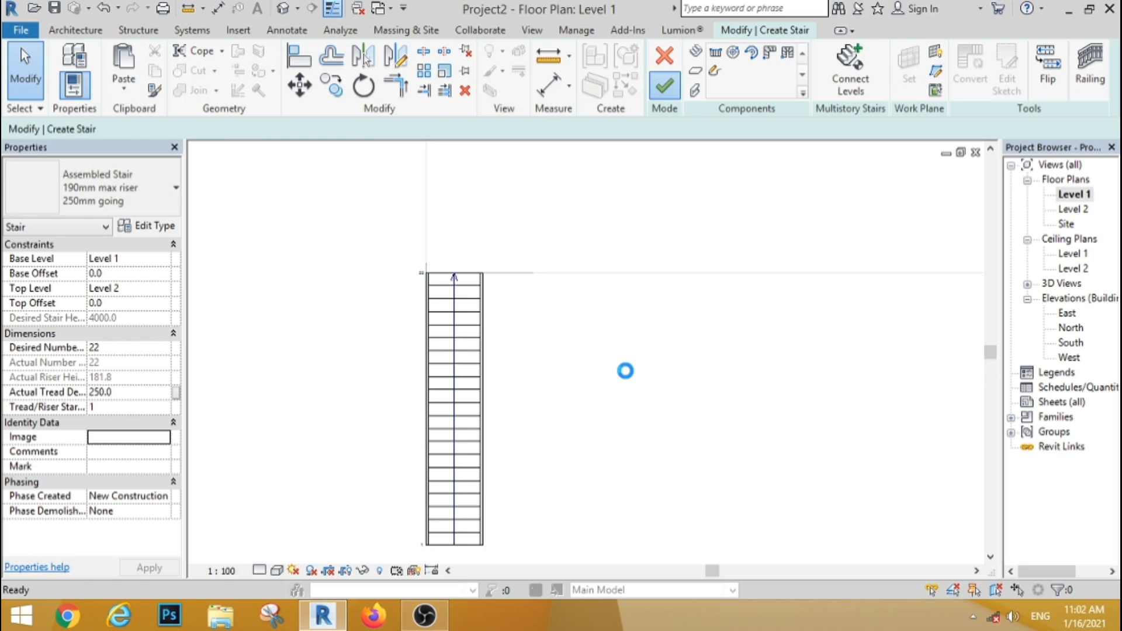
Delete both railings from the stair in the 3D view.
left_click(283, 8)
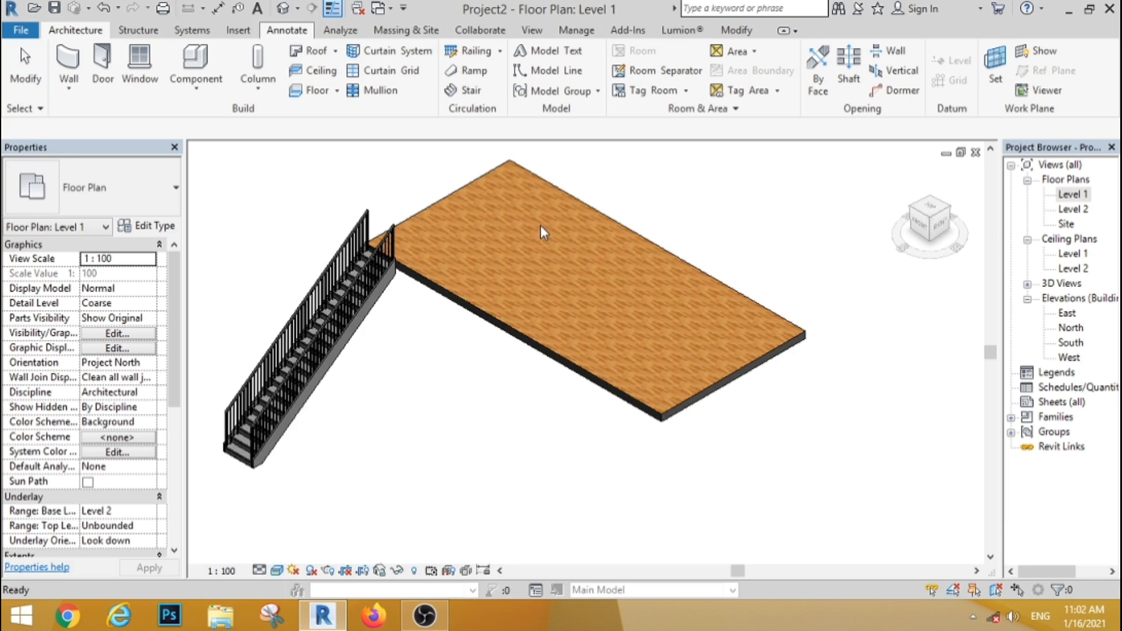
scroll(382, 274, "up", 4)
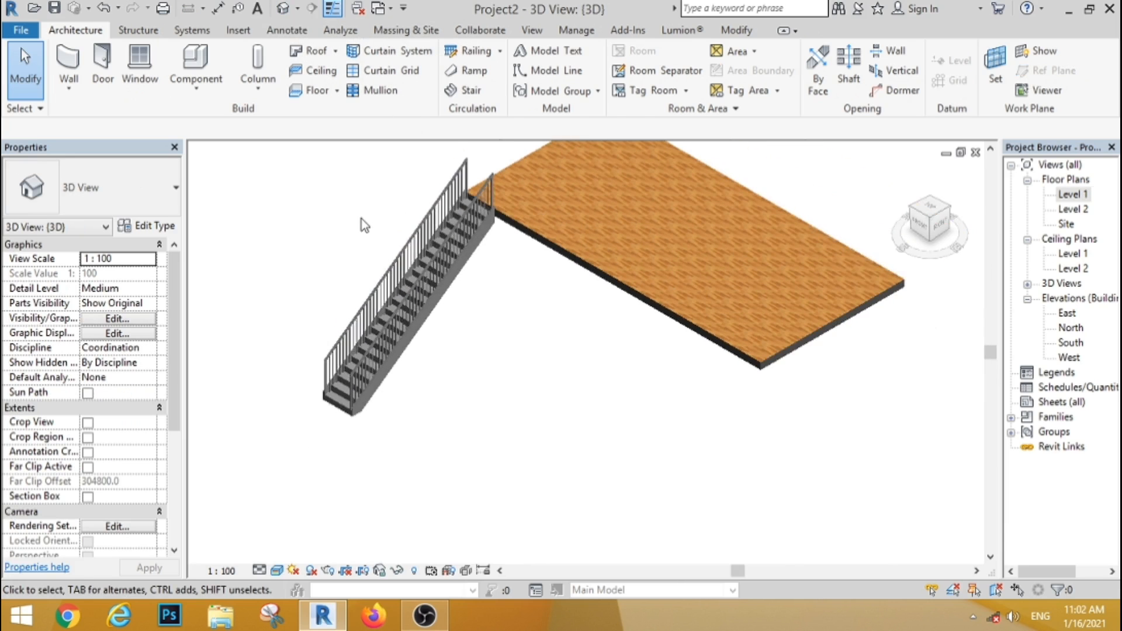
left_click(421, 222)
left_click(465, 91)
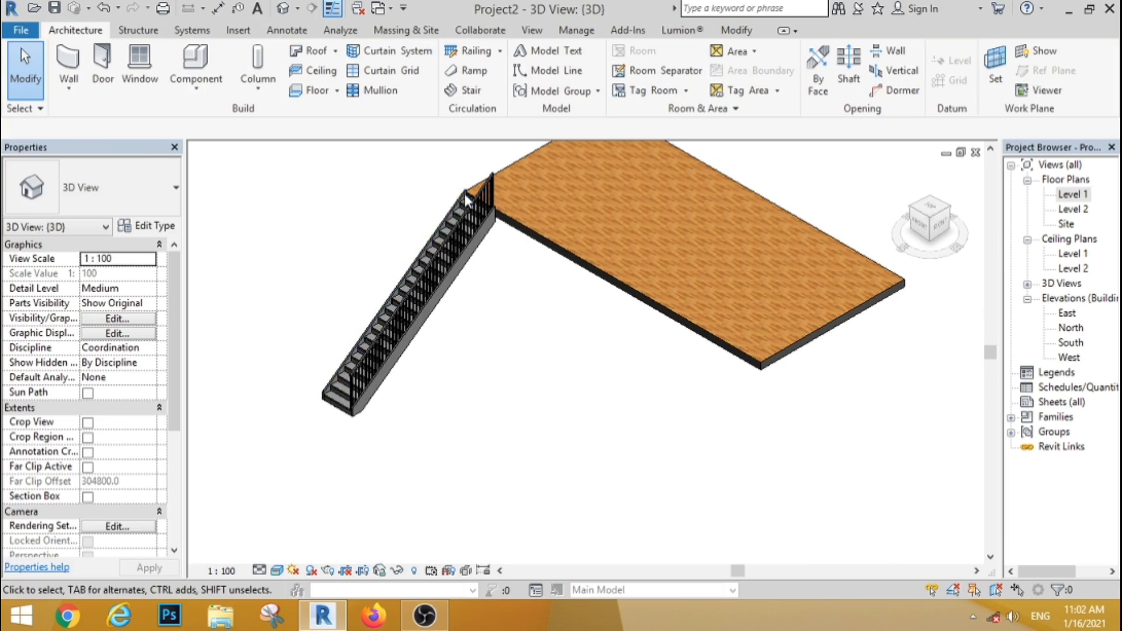
left_click(468, 205)
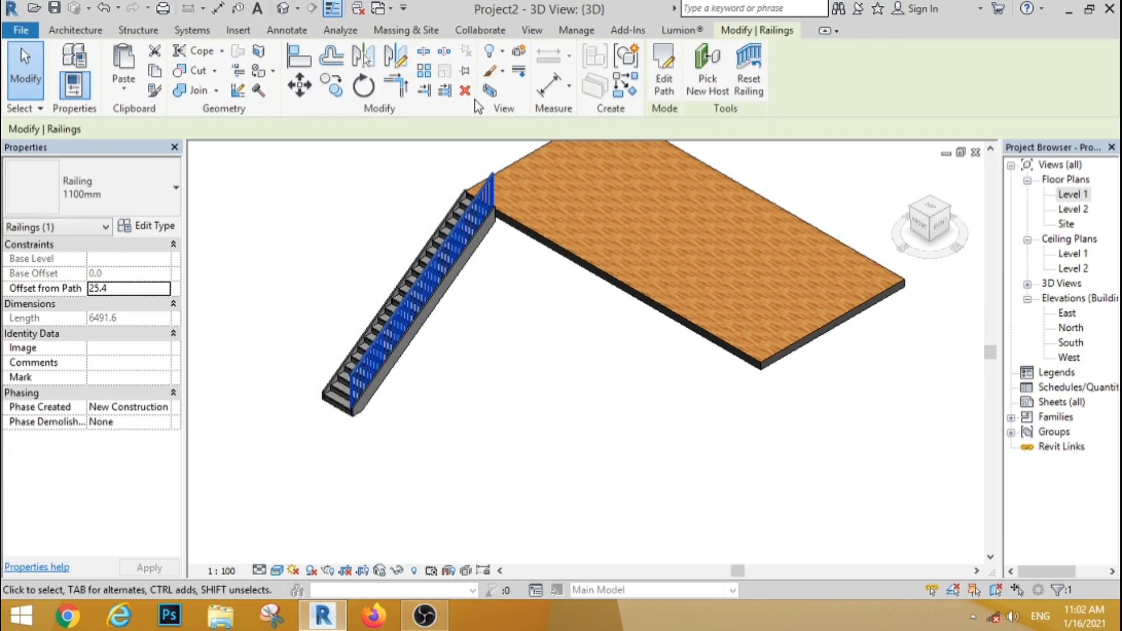
left_click(466, 92)
Open the type properties of the stair's 50mm Tread 13mm Riser run type and turn off its risers.
scroll(522, 349, "down", 2)
scroll(508, 263, "up", 2)
scroll(482, 280, "down", 1)
scroll(482, 280, "up", 2)
left_click(466, 331)
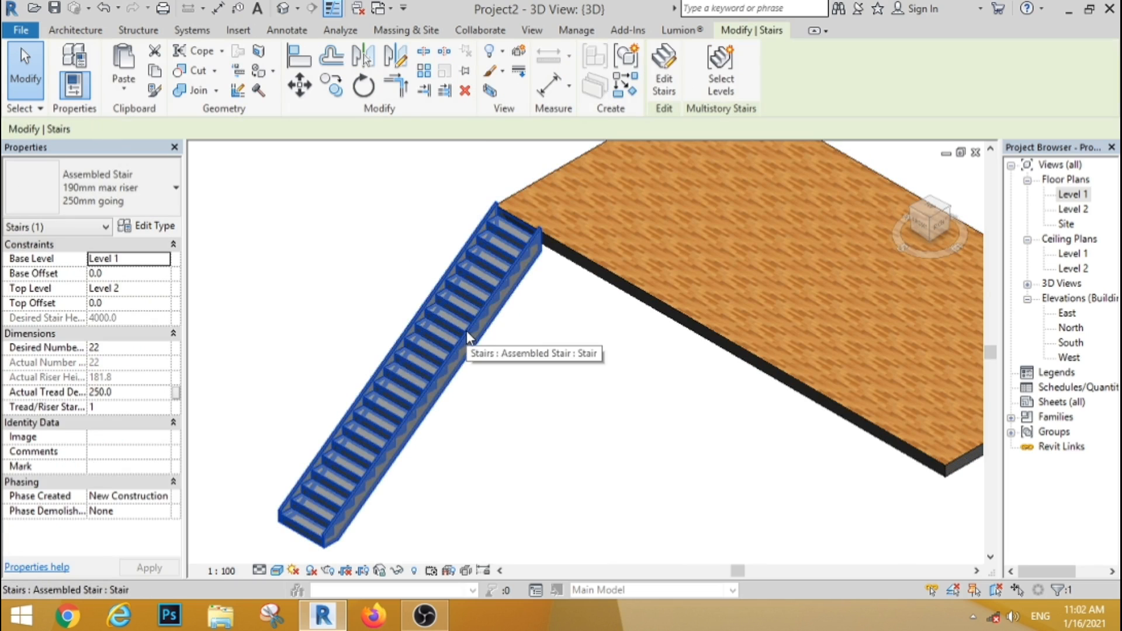
left_click(166, 231)
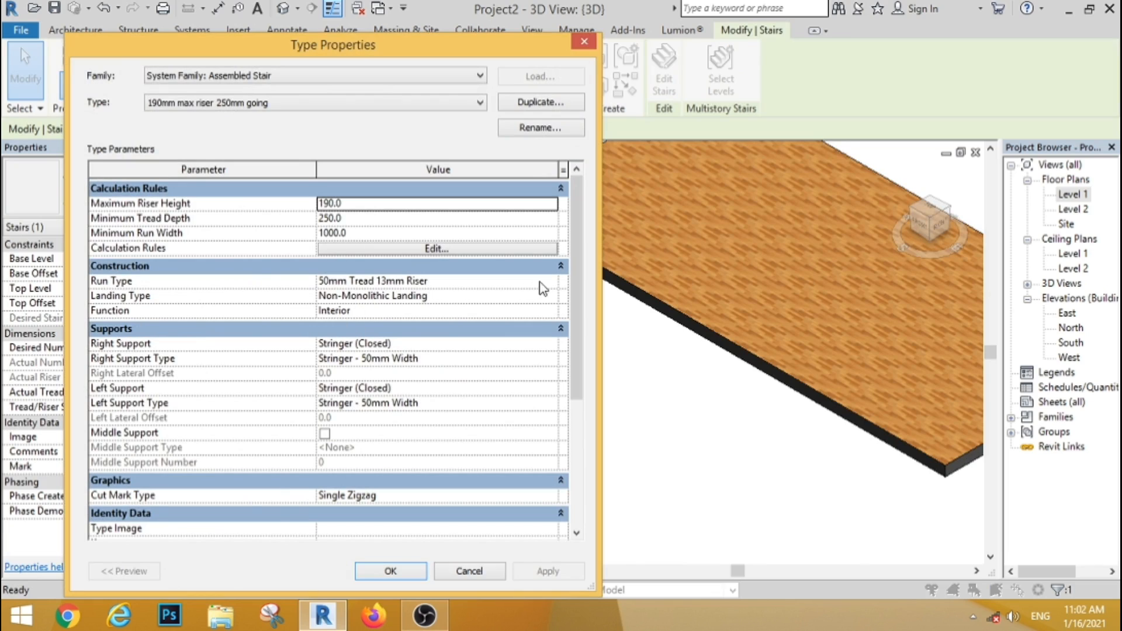
left_click(554, 281)
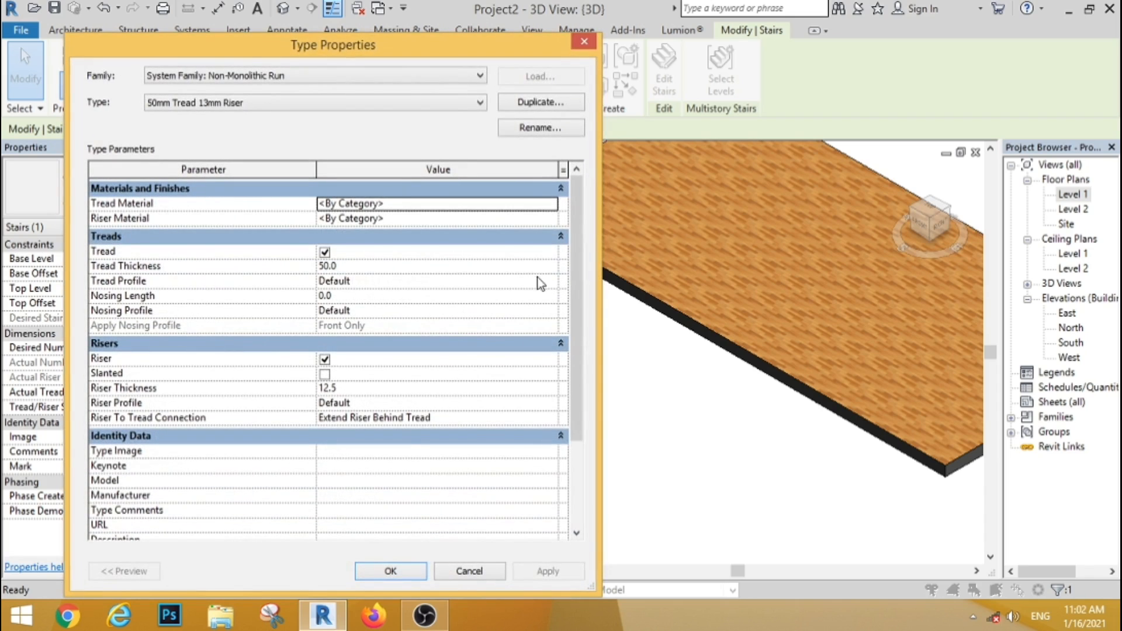
left_click(325, 361)
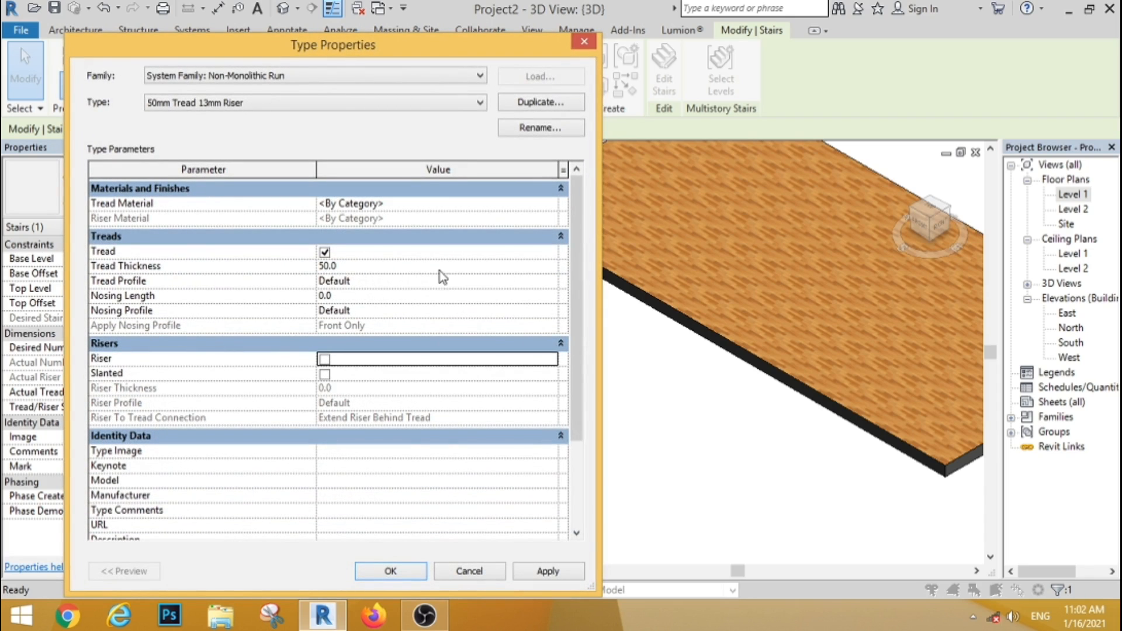
Assign the Birch material from the Autodesk wood library to the run's treads and apply it to the stair.
left_click(551, 206)
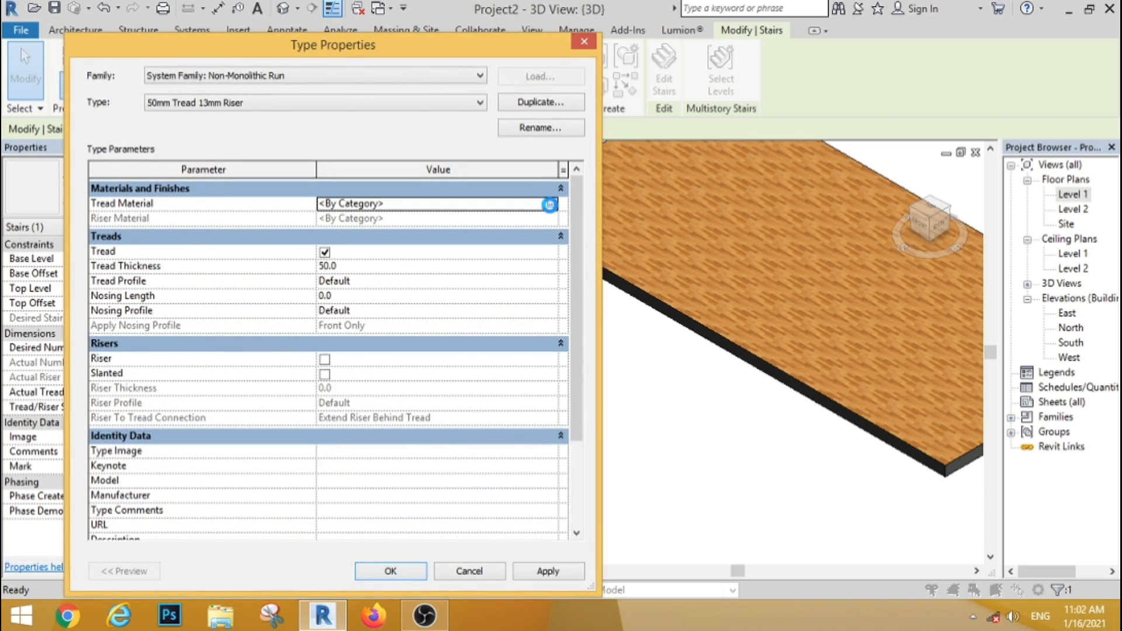
left_click(551, 206)
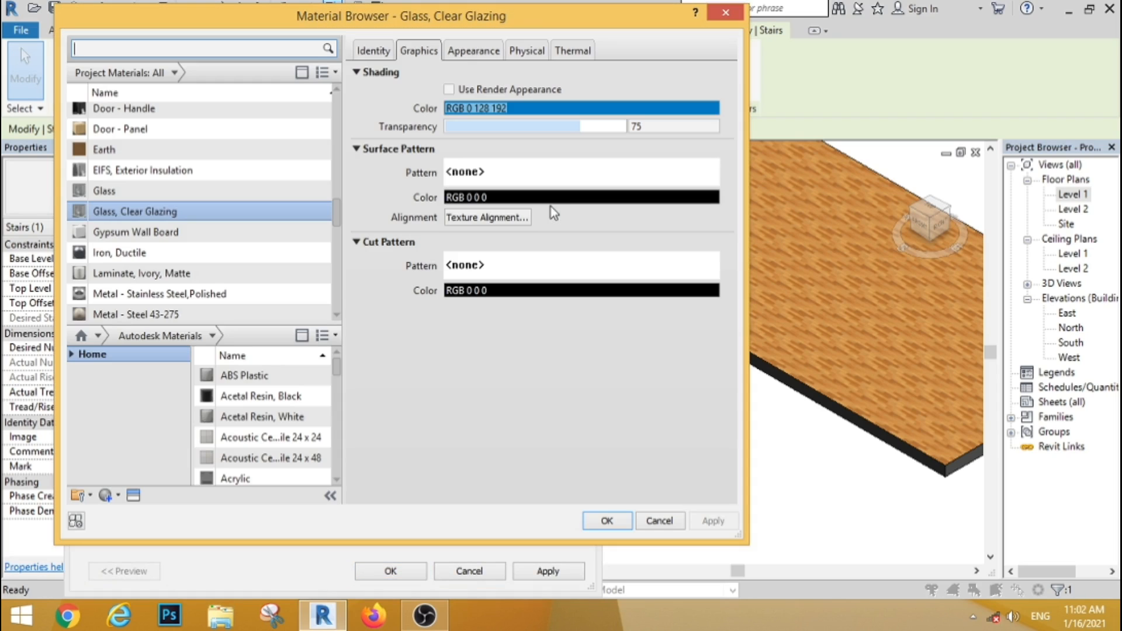
left_click(214, 336)
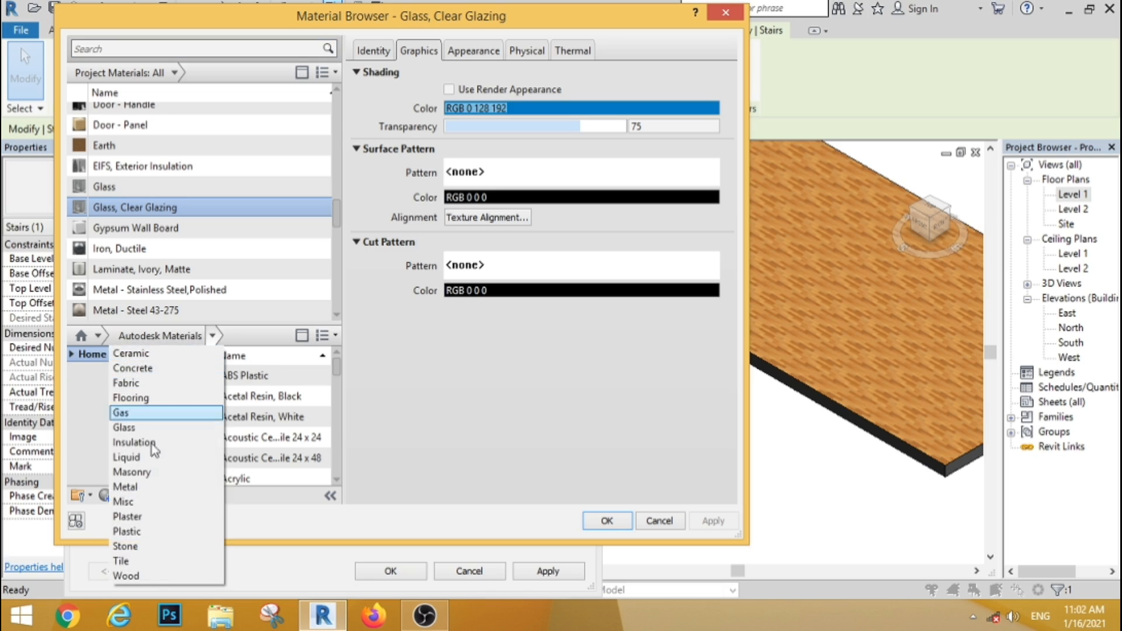
left_click(143, 573)
left_click(304, 392)
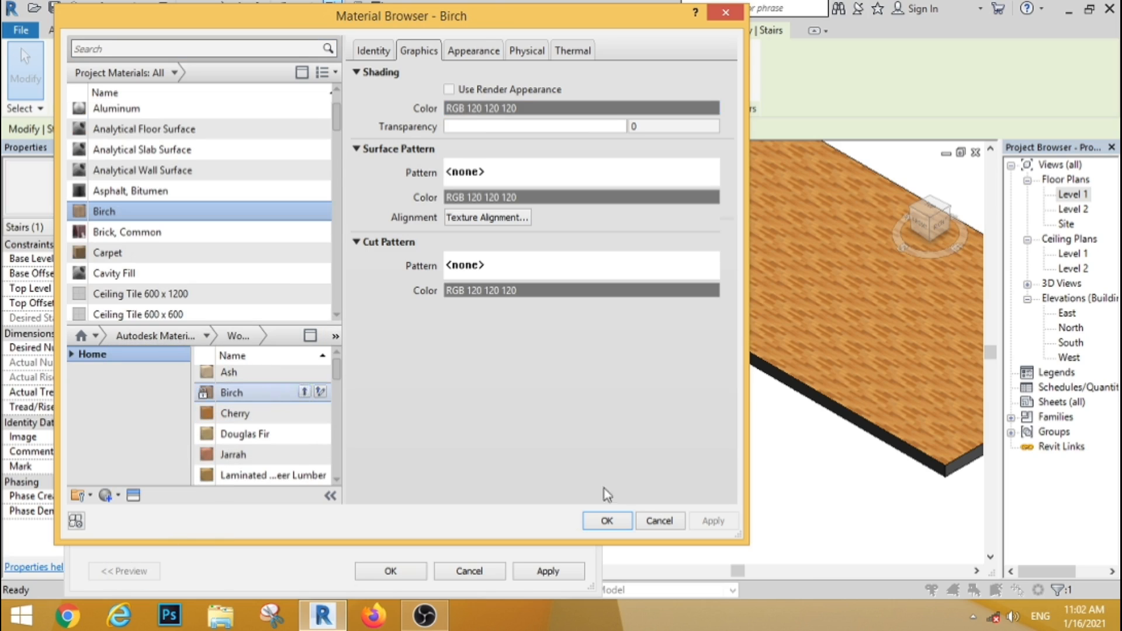
left_click(607, 521)
left_click(546, 572)
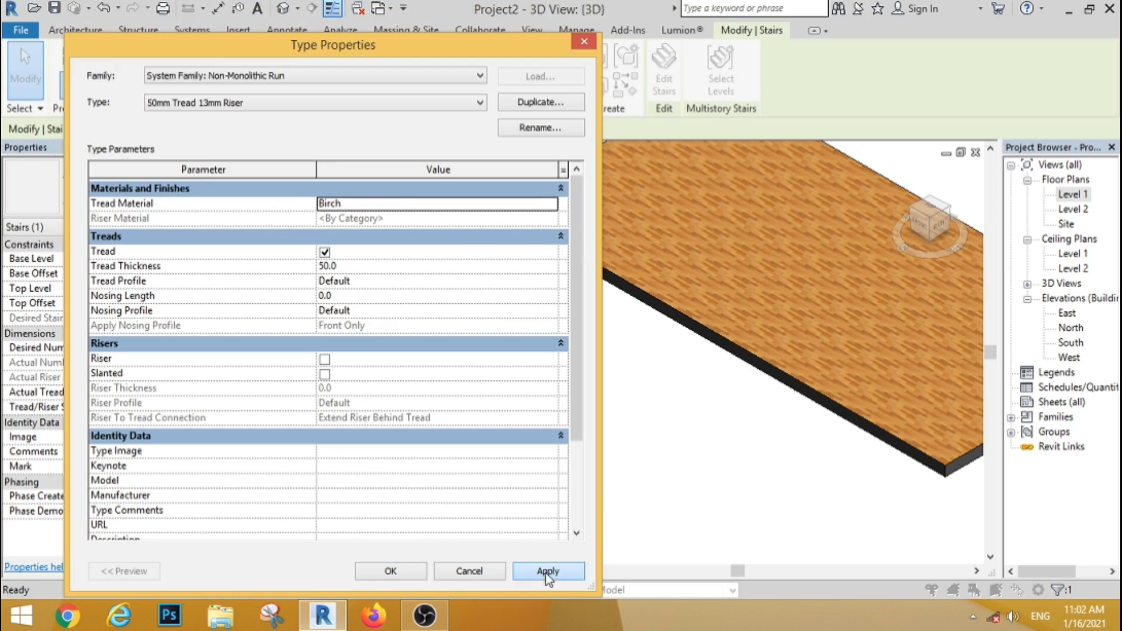
left_click(392, 571)
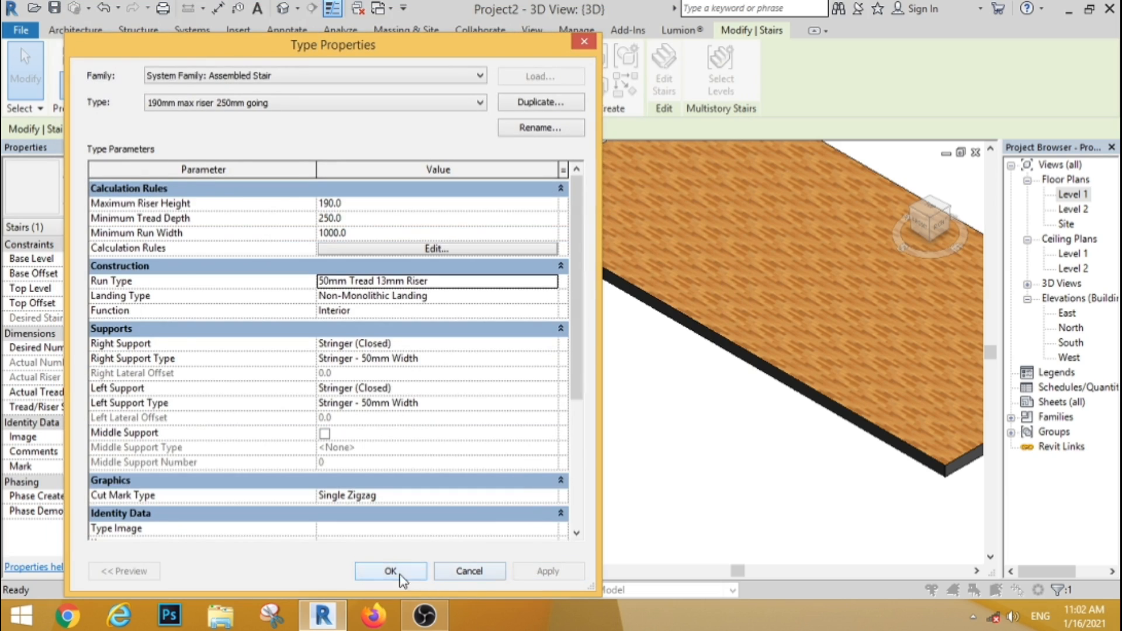
left_click(390, 572)
left_click(589, 453)
scroll(412, 342, "up", 5)
scroll(413, 342, "down", 5)
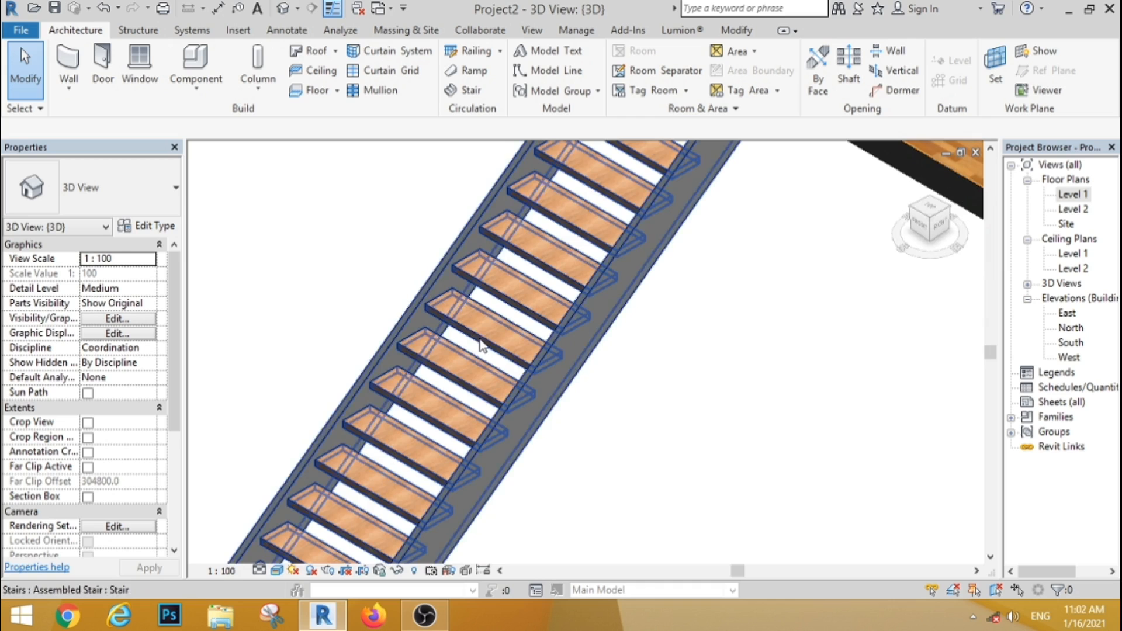
Enable a middle support for the stair type and assign Birch to its Carriage - 50mm Width support type.
left_click(485, 391)
left_click(165, 228)
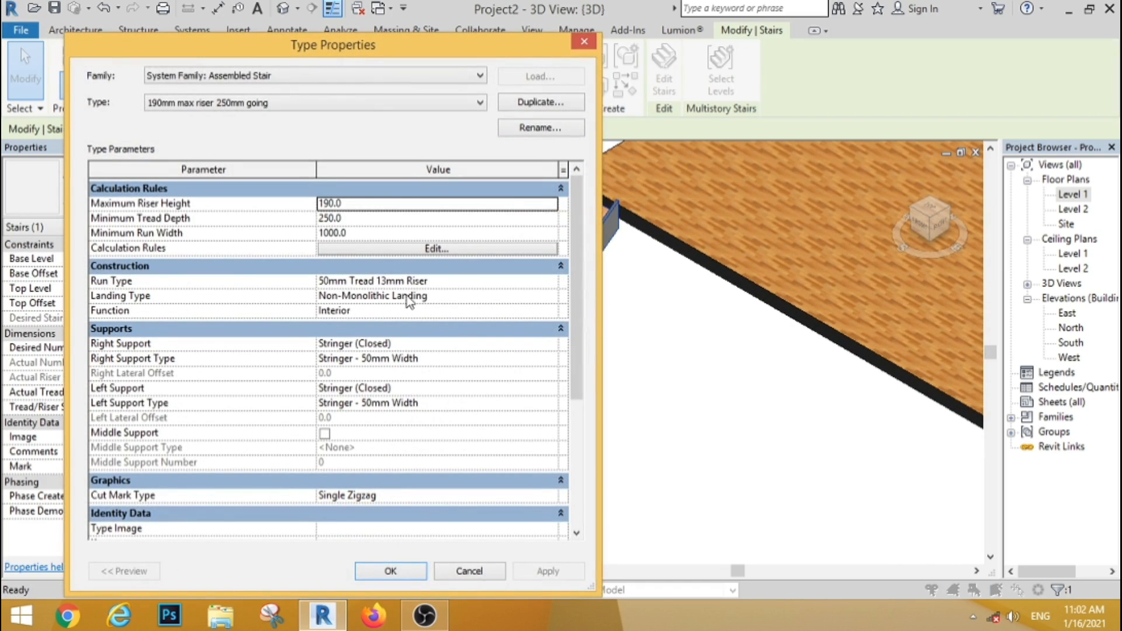
left_click(325, 434)
left_click(551, 448)
left_click(551, 448)
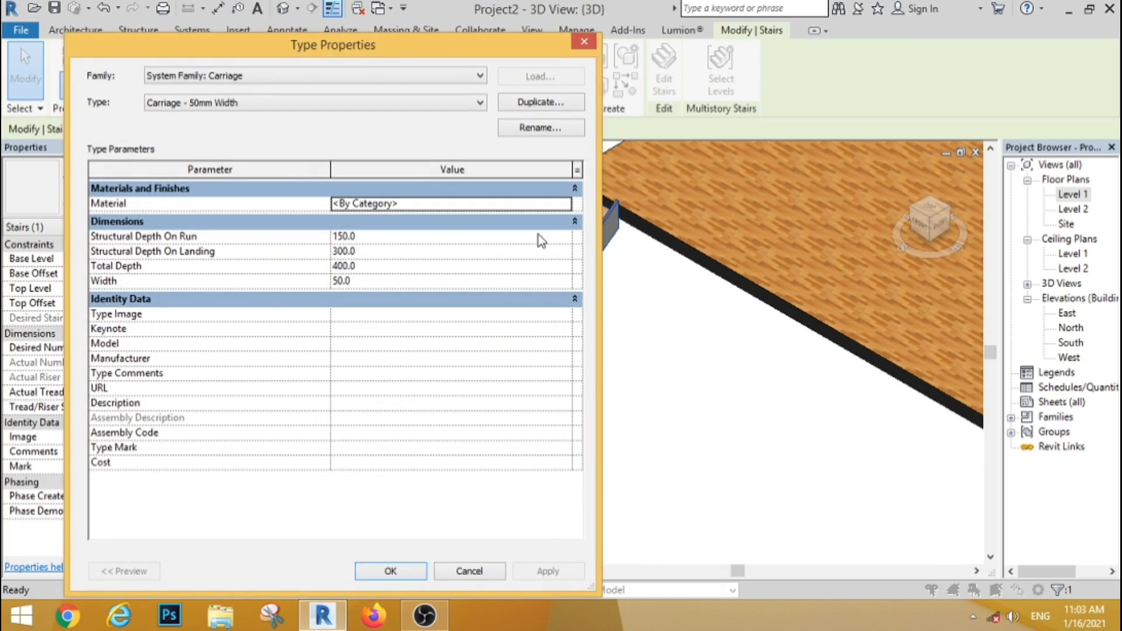
left_click(566, 204)
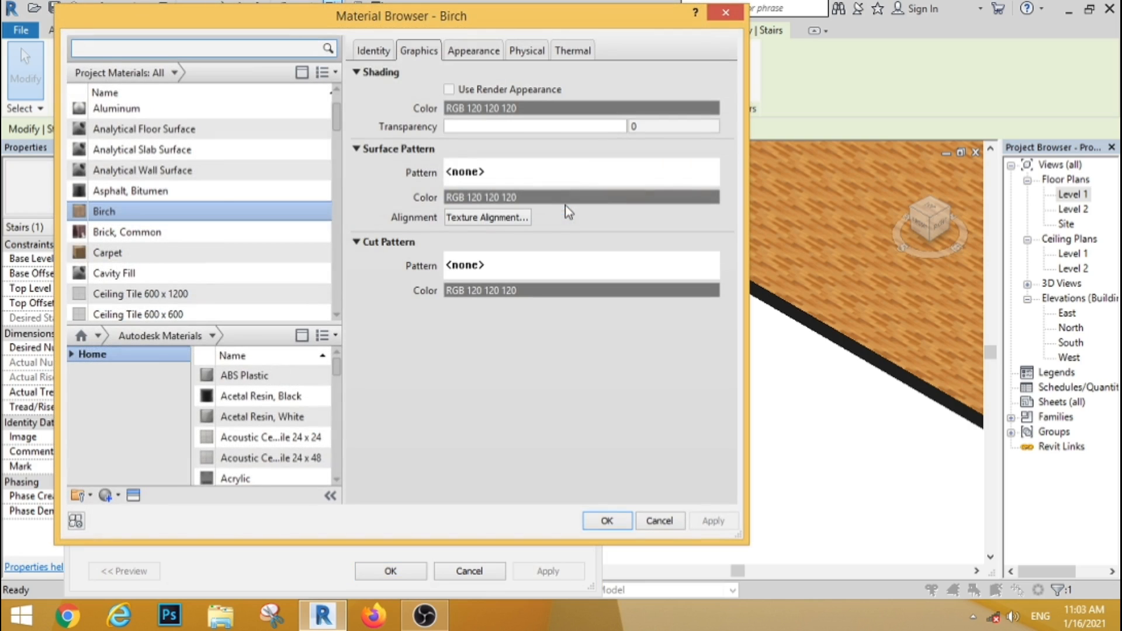
left_click(608, 520)
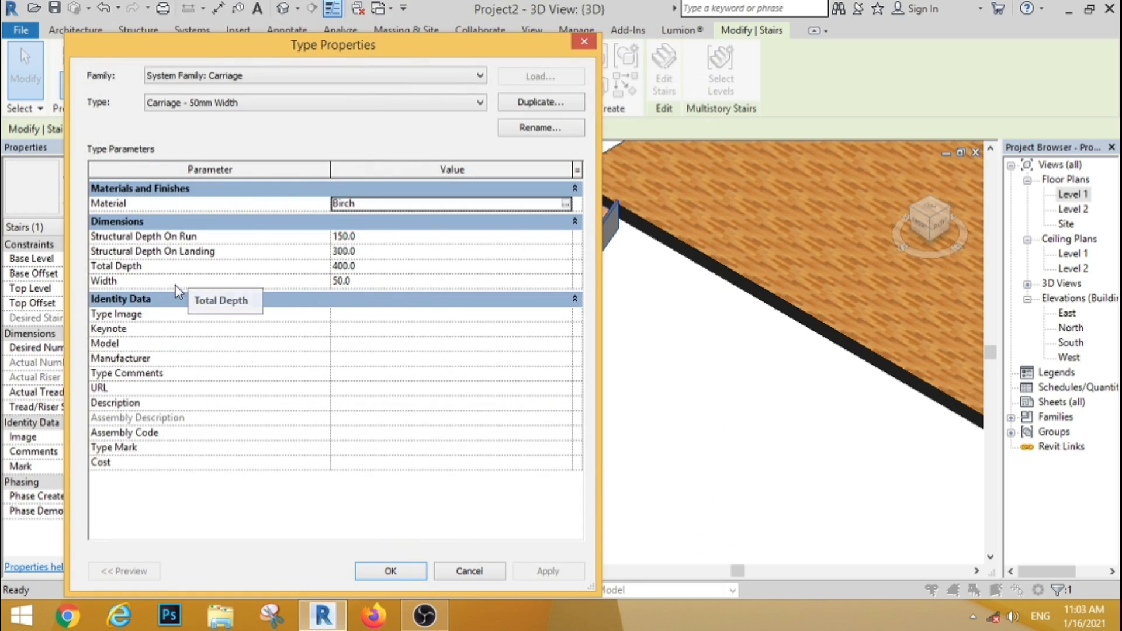
Set the middle carriage's width to 150 mm and apply the stair type changes.
left_click(361, 281)
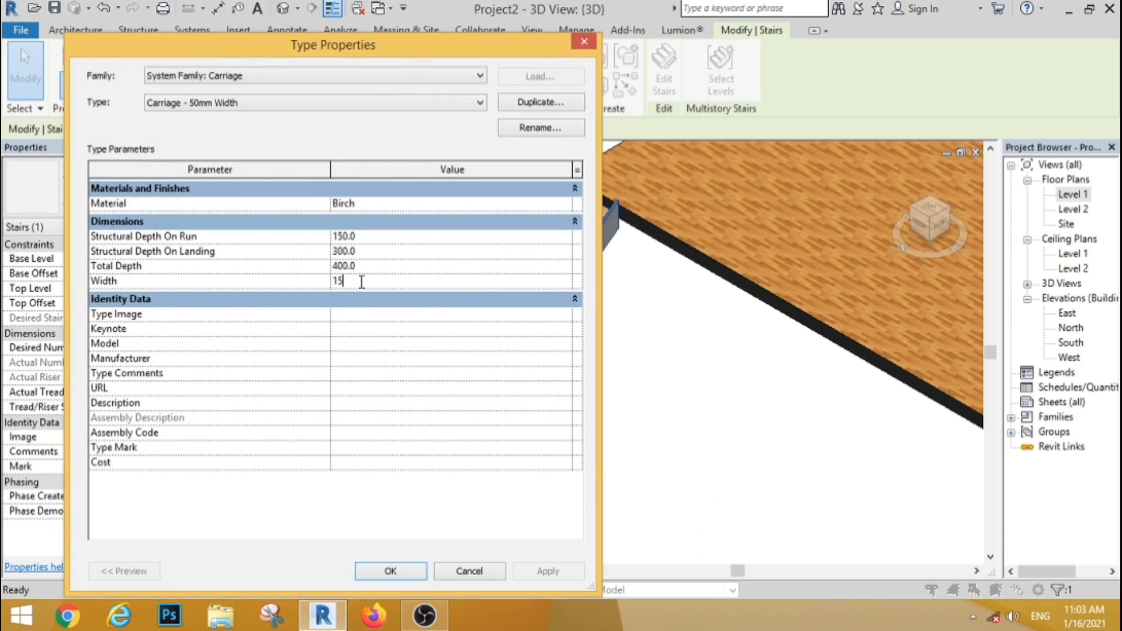
type("150")
left_click(383, 571)
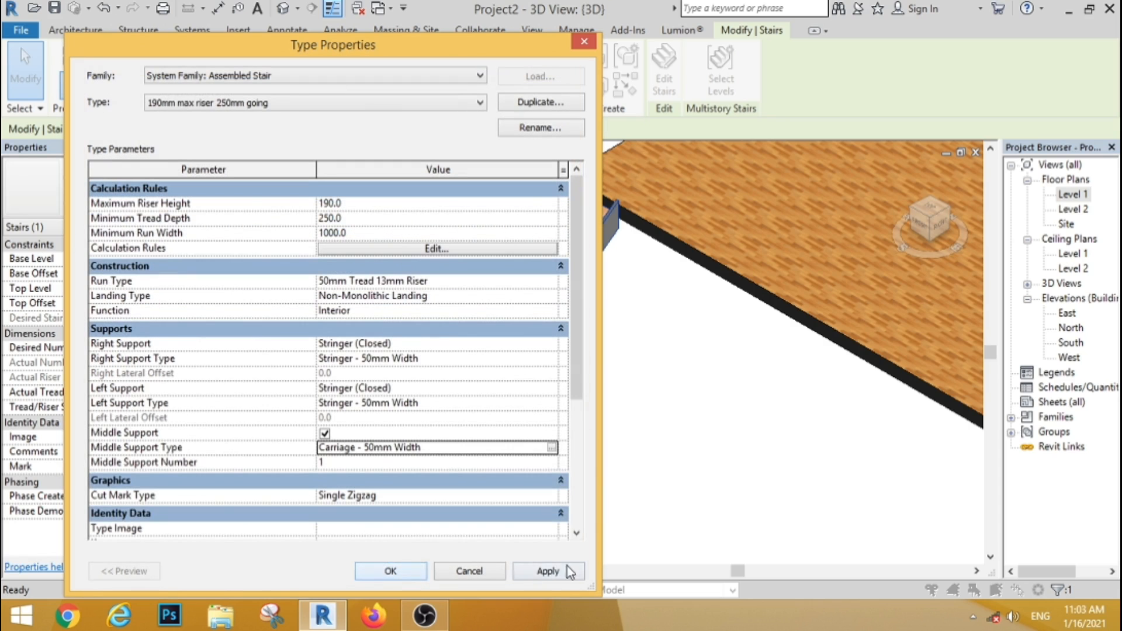
left_click(391, 571)
left_click(521, 492)
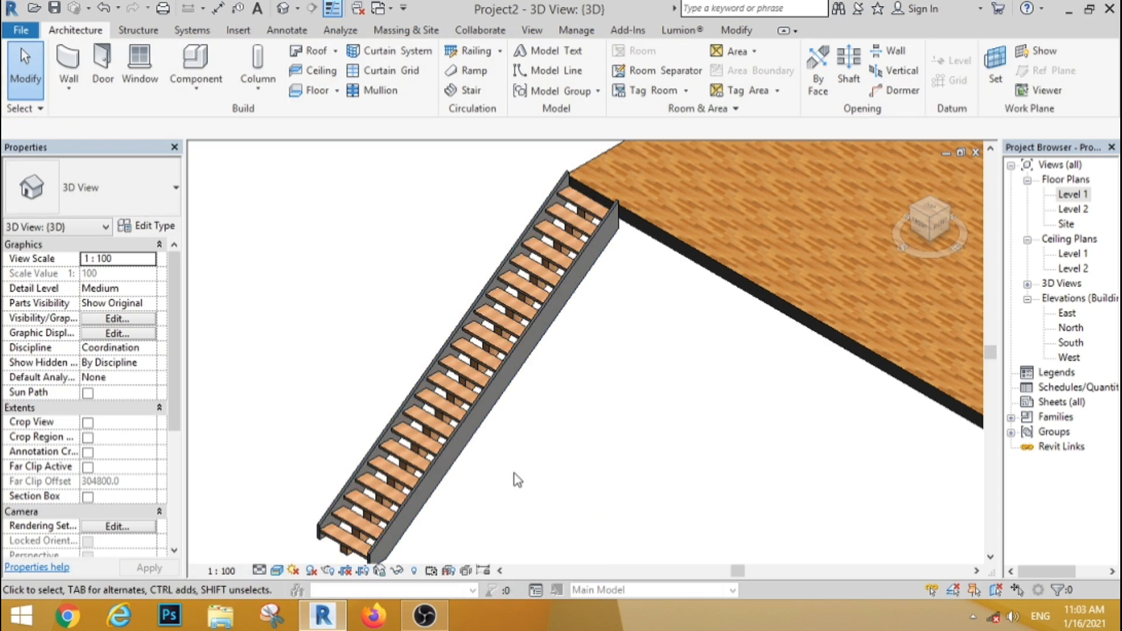
Open the stair's right support type, Stringer - 50mm Width, for editing from the stair's type properties.
middle_click_drag(604, 465, 464, 291, "shift")
scroll(856, 419, "up", 6)
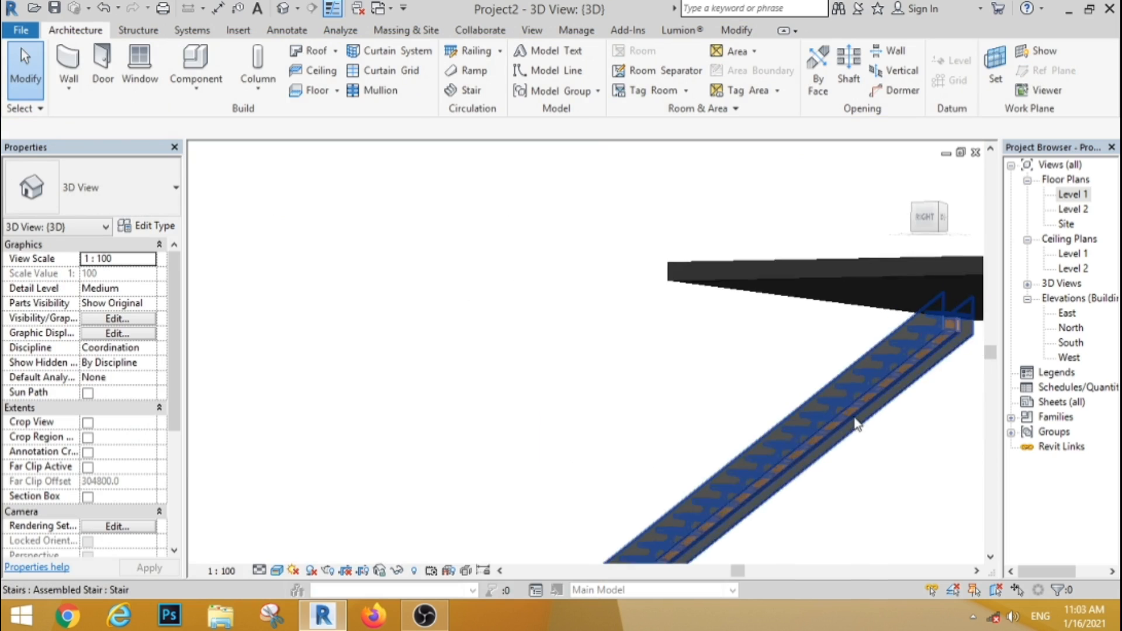
scroll(591, 353, "down", 6)
middle_click_drag(464, 335, 646, 484, "shift")
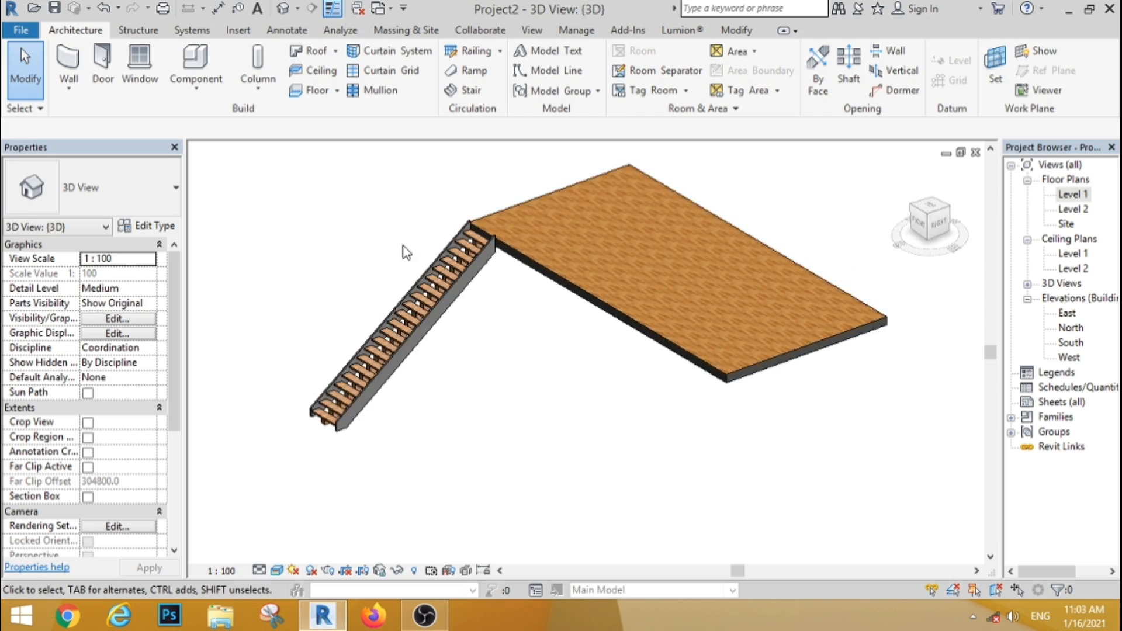
scroll(406, 250, "up", 4)
left_click(466, 390)
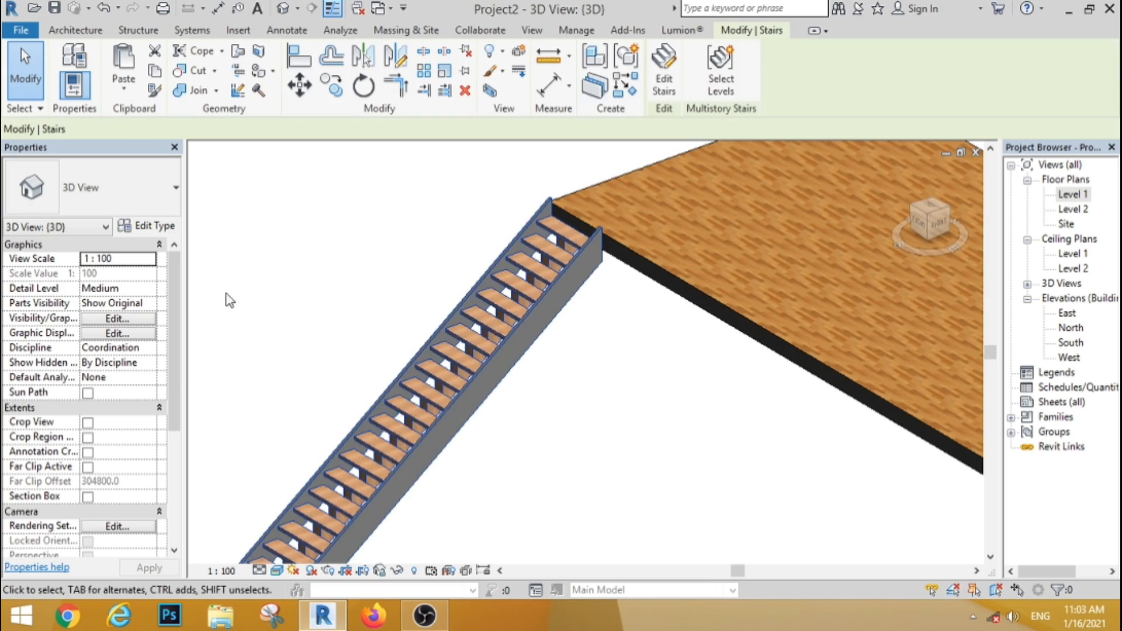
left_click(155, 228)
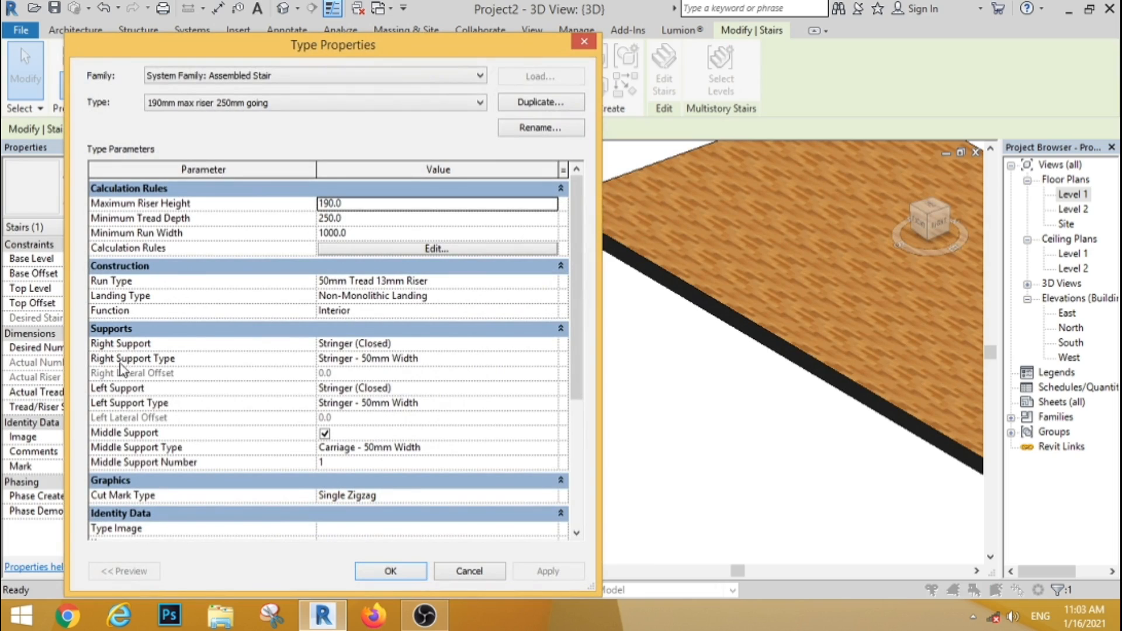
left_click(554, 345)
left_click(552, 346)
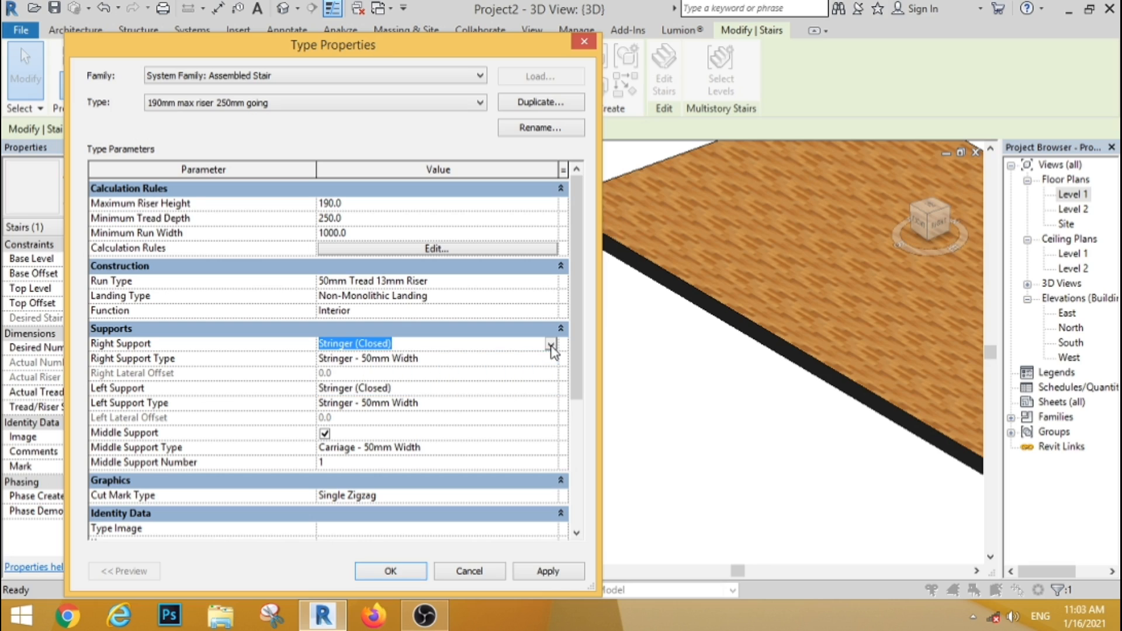
left_click(553, 346)
left_click(554, 366)
left_click(546, 358)
left_click(551, 358)
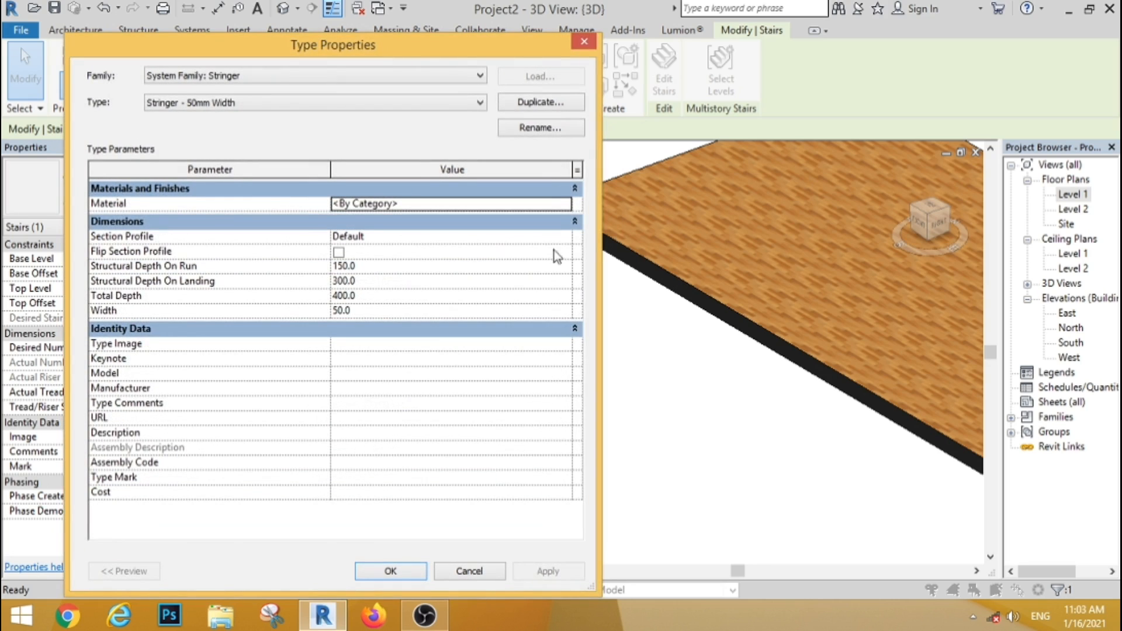
Search the materials for glass and assign Glass, Clear Glazing to the stringer type.
left_click(565, 204)
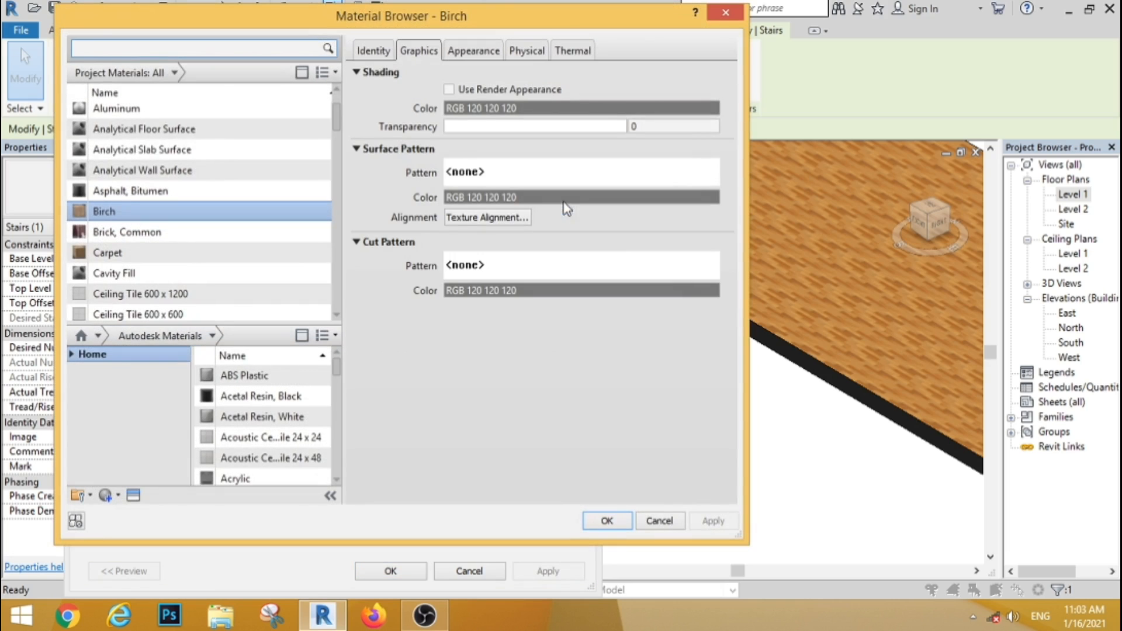
left_click(90, 49)
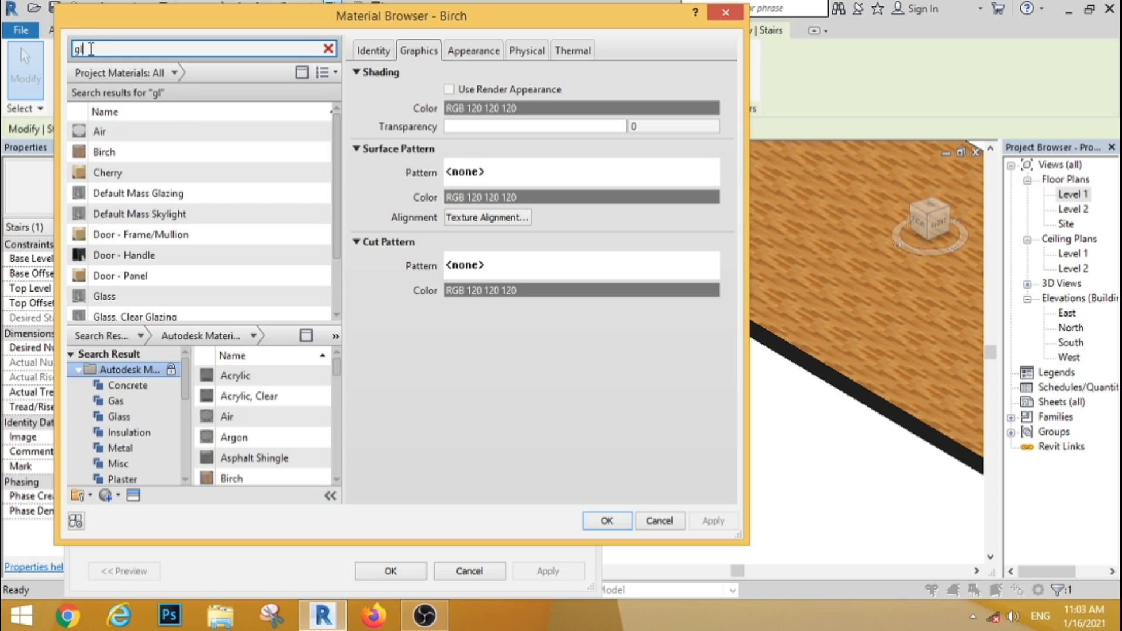
left_click(134, 172)
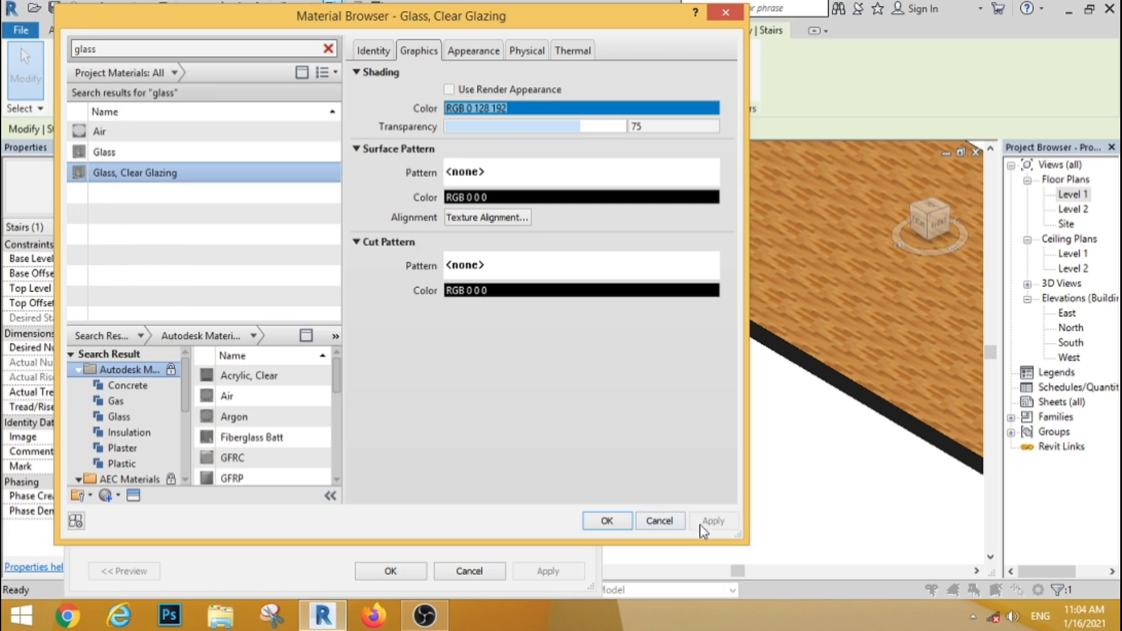
left_click(606, 521)
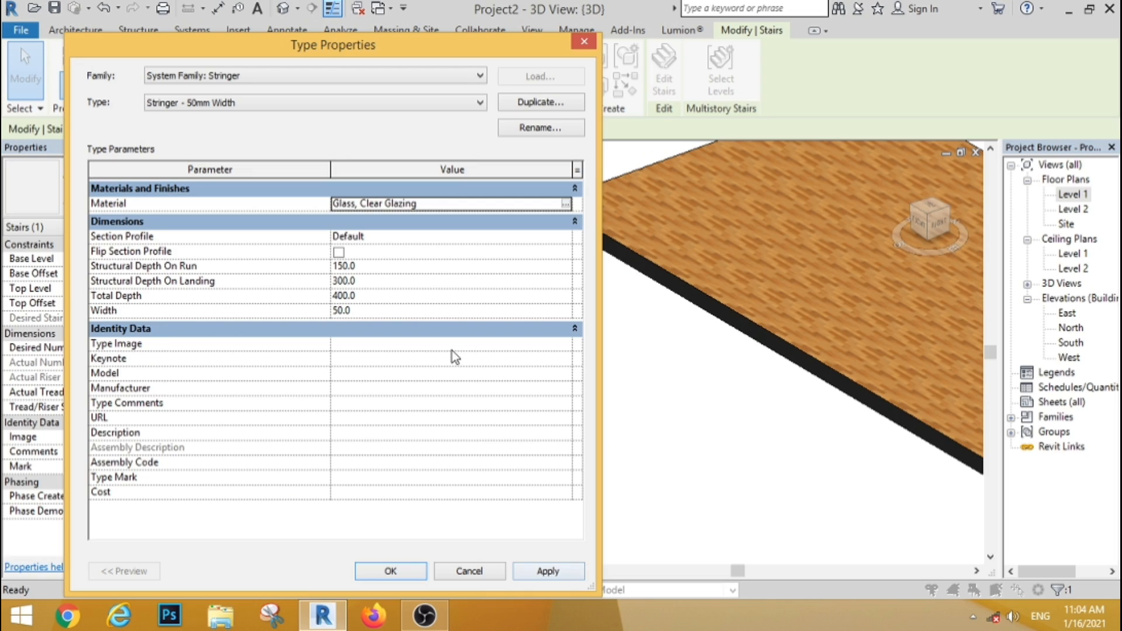
Set the stringer type's width to 15 mm and its total depth to 1100 mm.
left_click(368, 311)
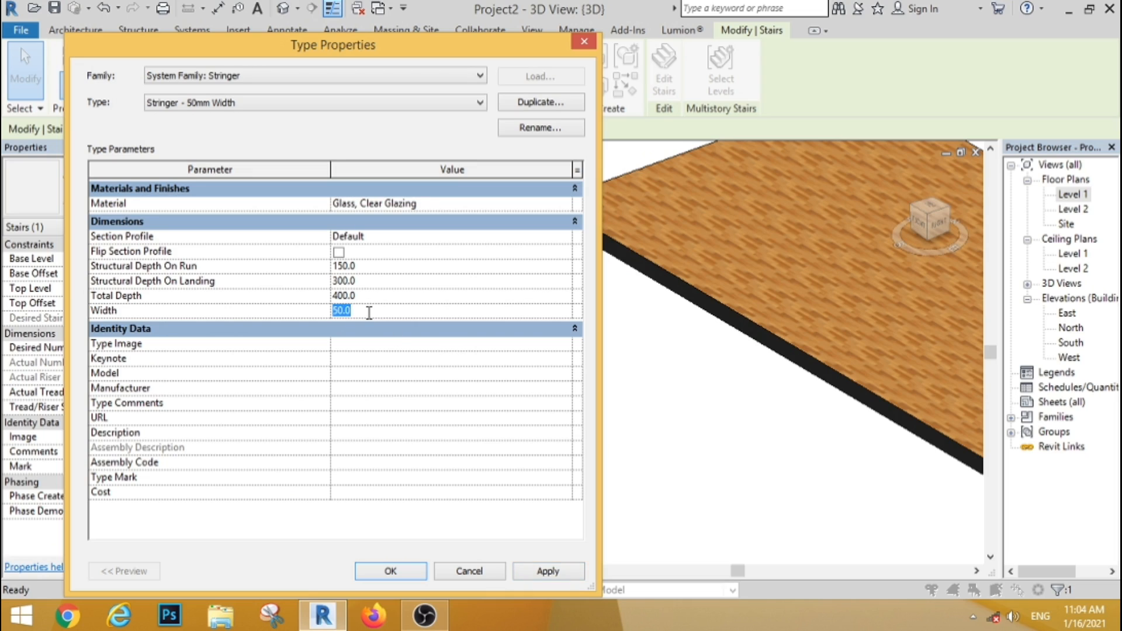
left_click(368, 295)
type("100")
Duplicate the stringer type as "Stringer - glass" and apply it as the stair's right support type.
left_click(534, 107)
left_click(365, 303)
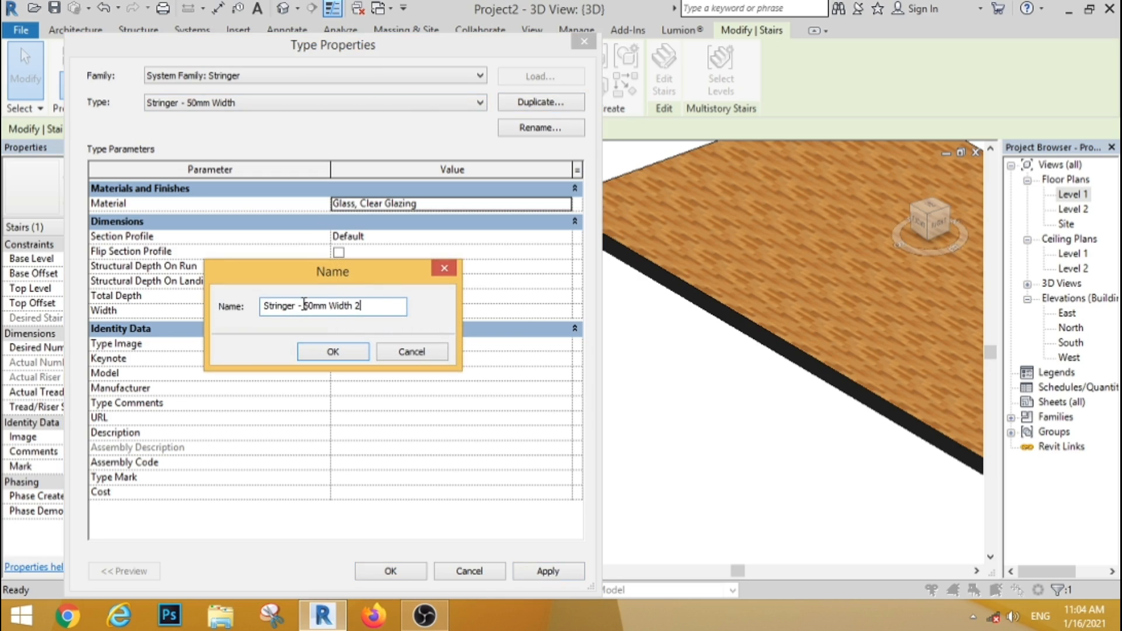
left_click_drag(307, 303, 381, 325)
type("ger - glass")
left_click(341, 353)
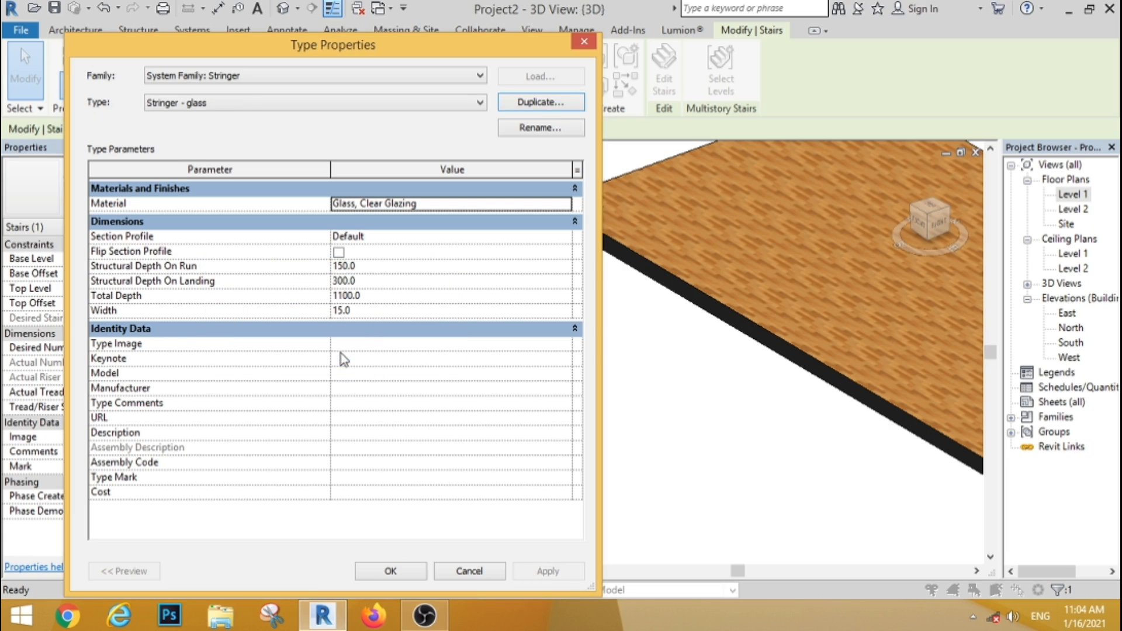
left_click(402, 581)
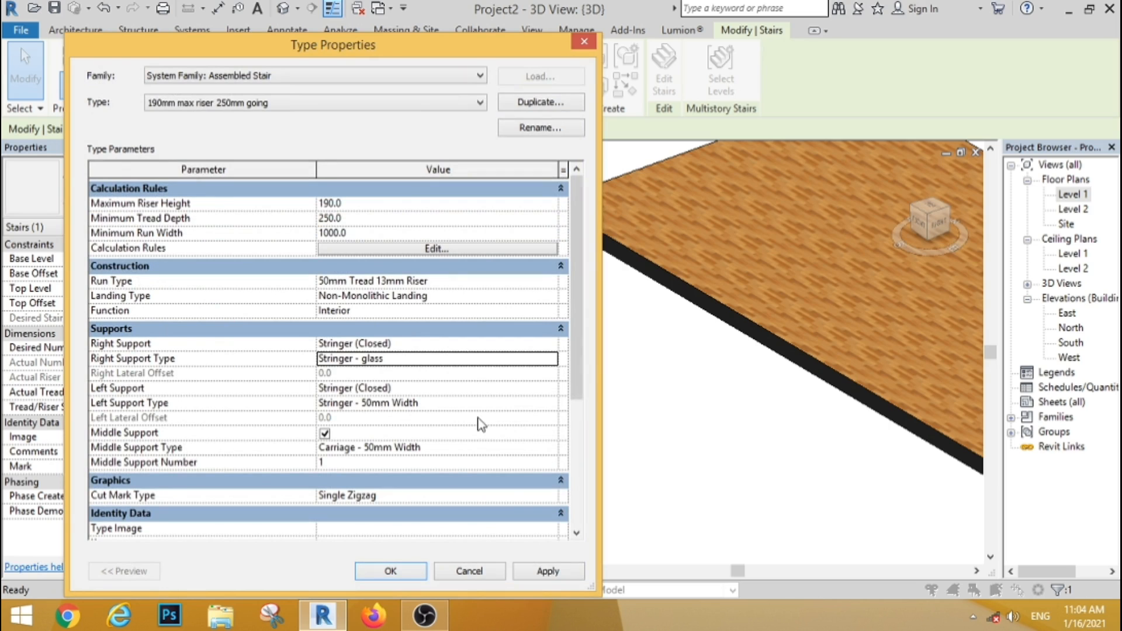
left_click(543, 571)
left_click(391, 572)
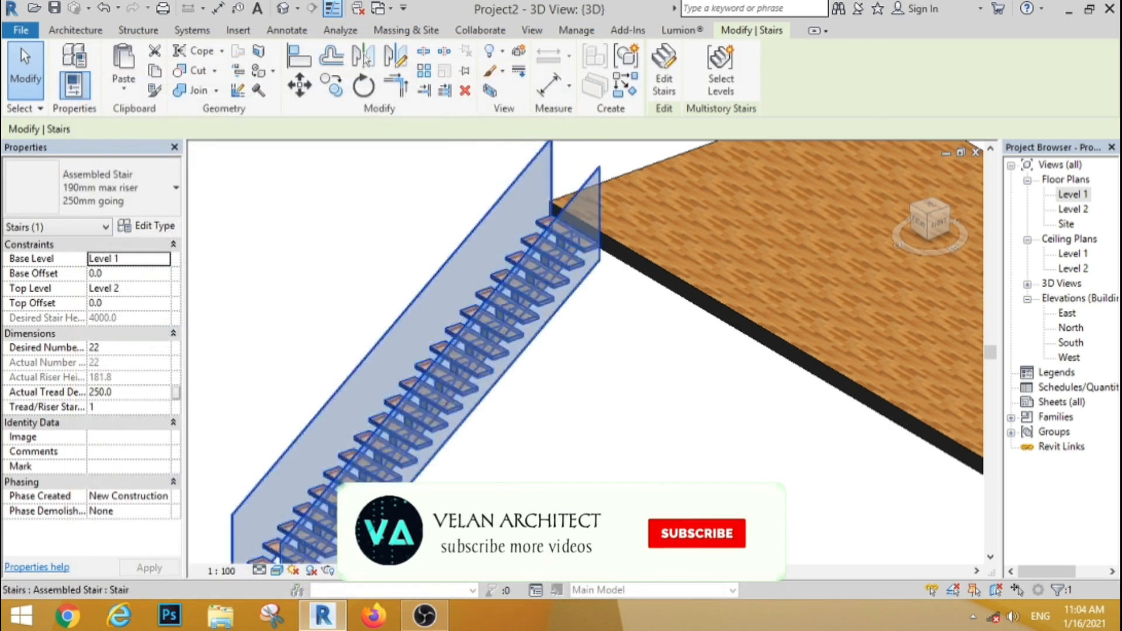
left_click(508, 468)
Set the stair's left support type to Stringer - glass in the stair's type properties.
scroll(471, 422, "down", 3)
left_click(472, 423)
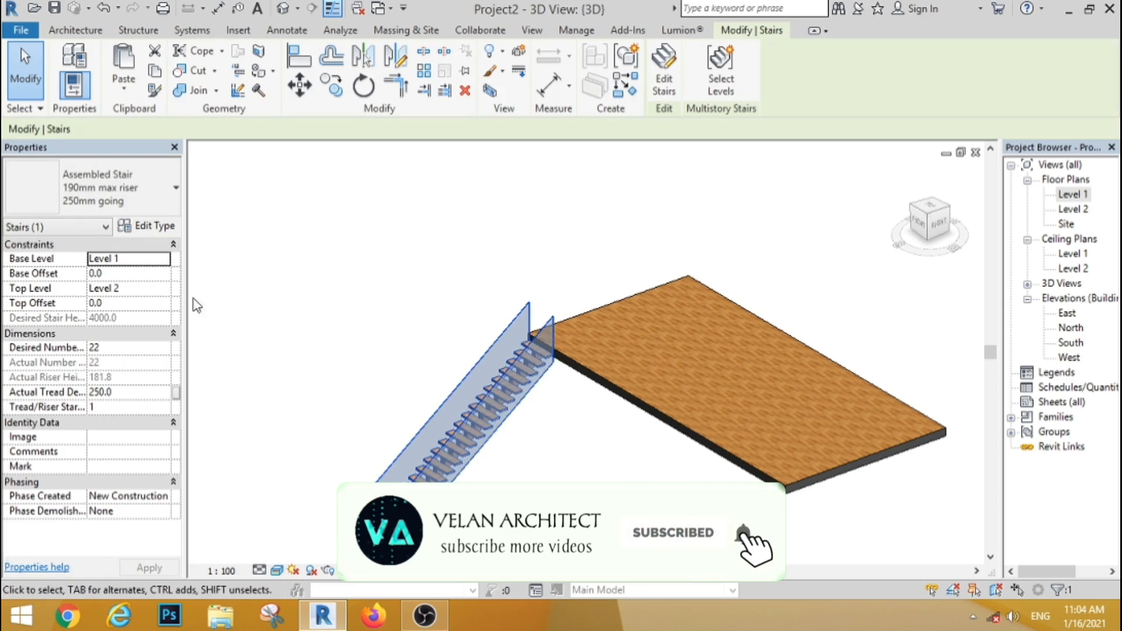
left_click(164, 231)
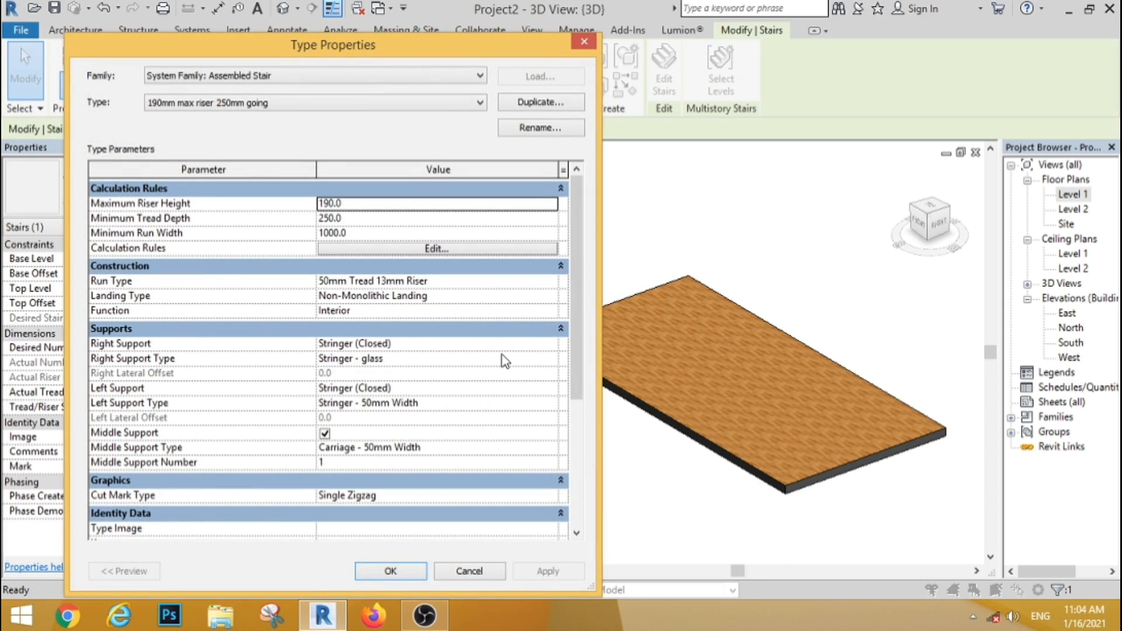
left_click(549, 388)
left_click(550, 402)
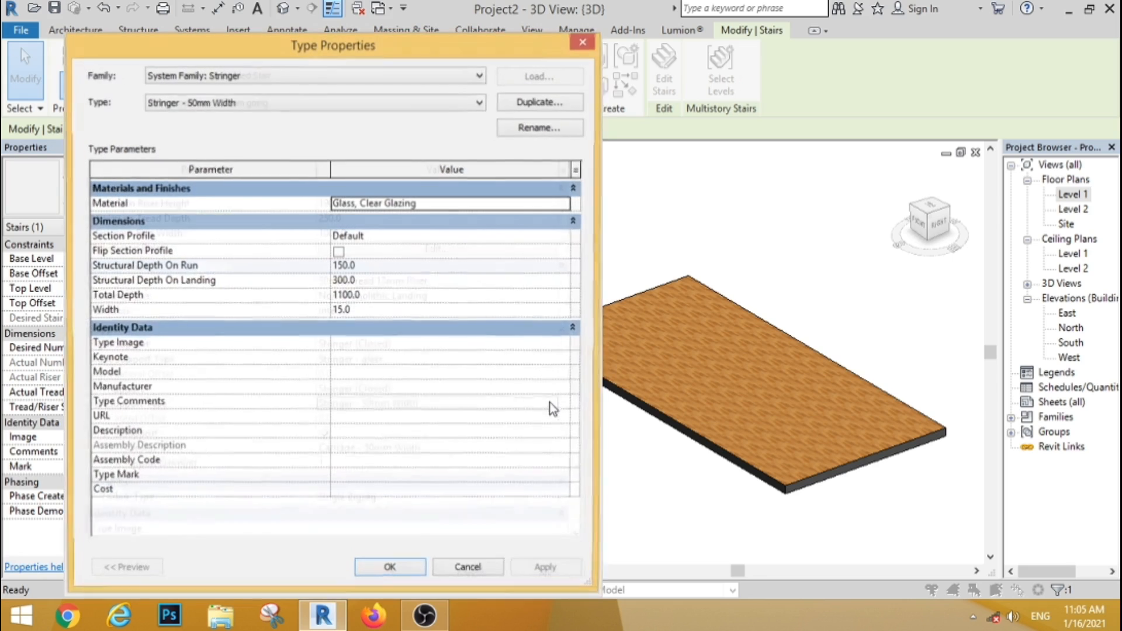
left_click(479, 103)
left_click(217, 129)
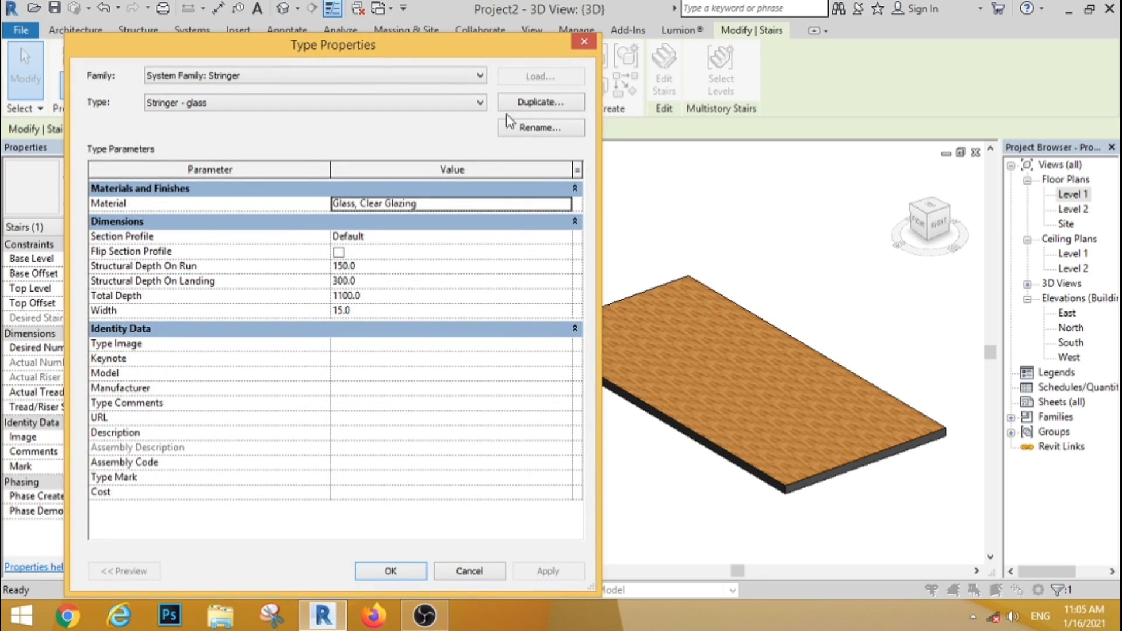
left_click(405, 574)
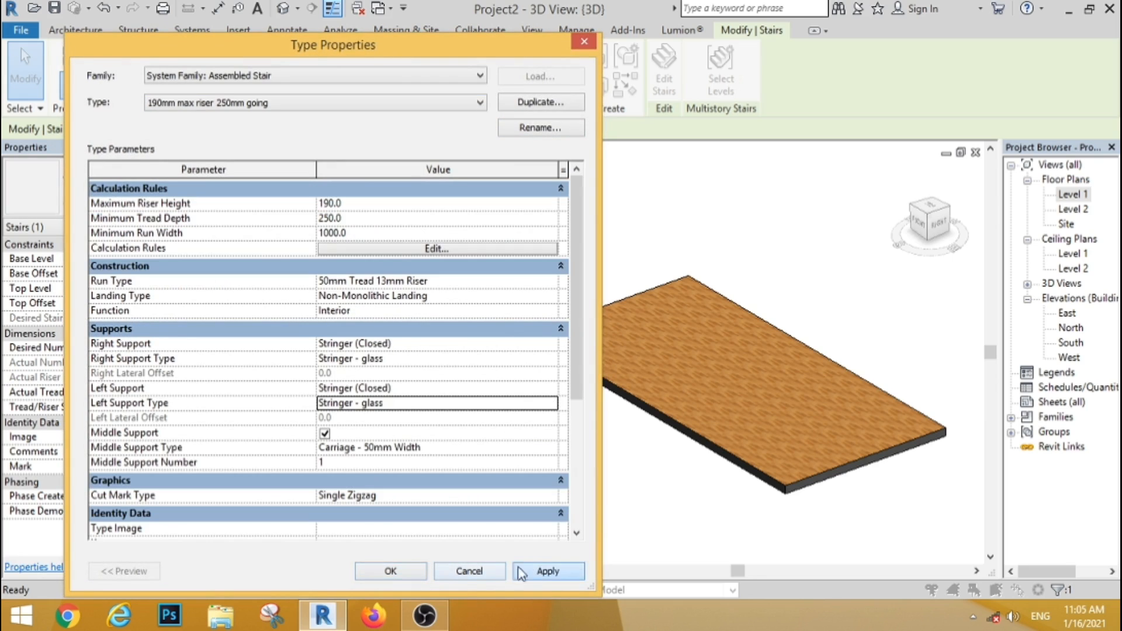
left_click(392, 570)
left_click(478, 555)
scroll(373, 411, "up", 3)
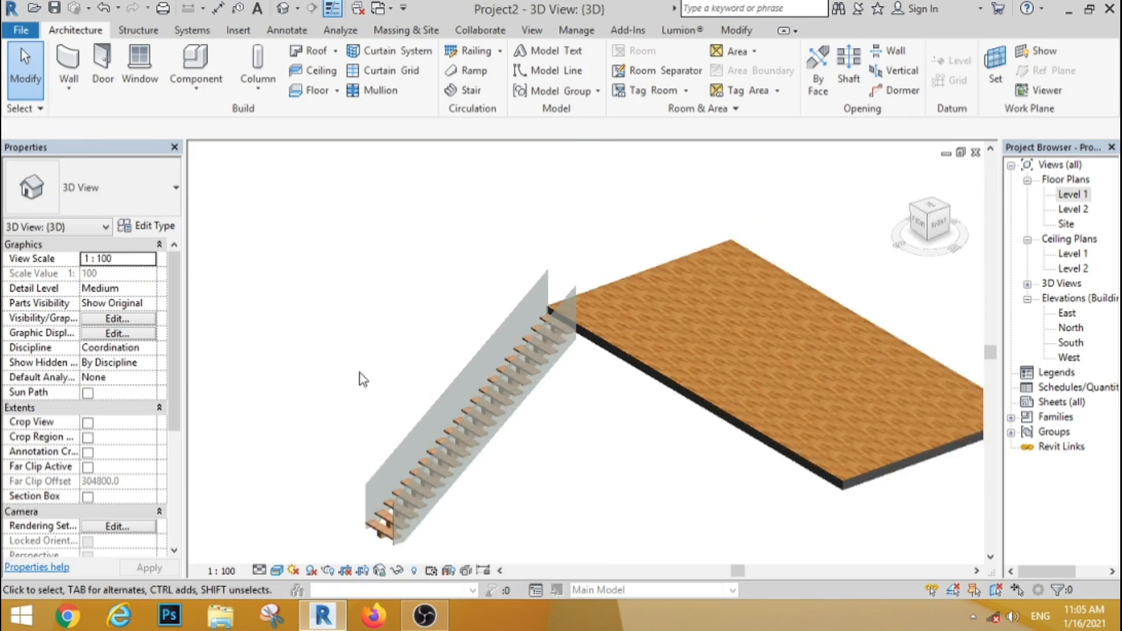
scroll(336, 377, "down", 1)
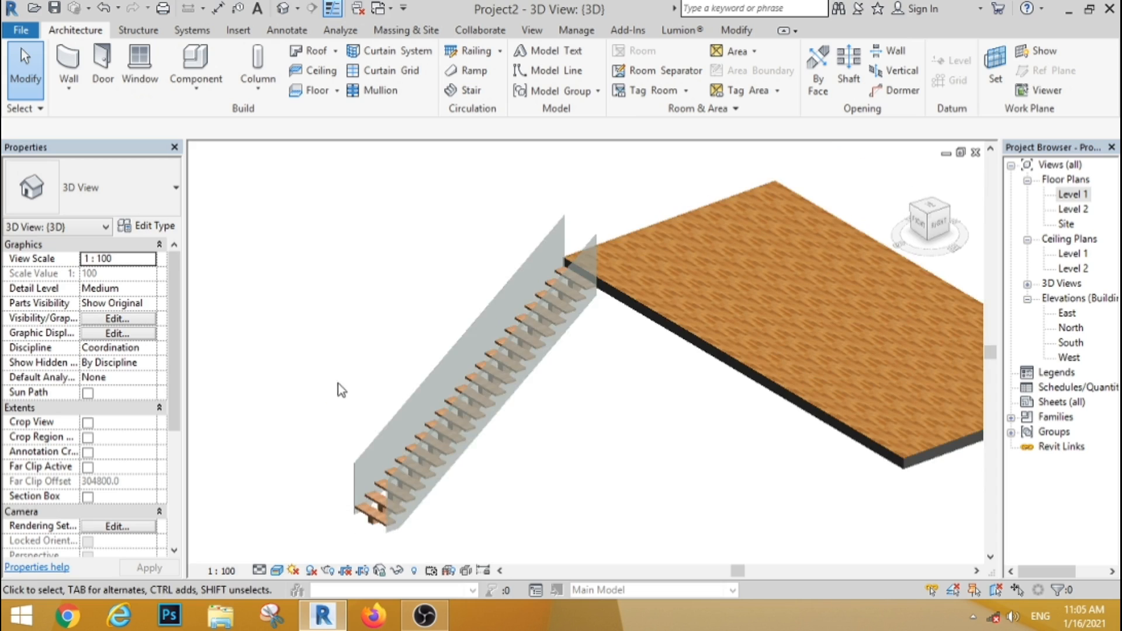
Check the stair's support types in its type properties and view the glass stringers in 3D.
left_click(427, 441)
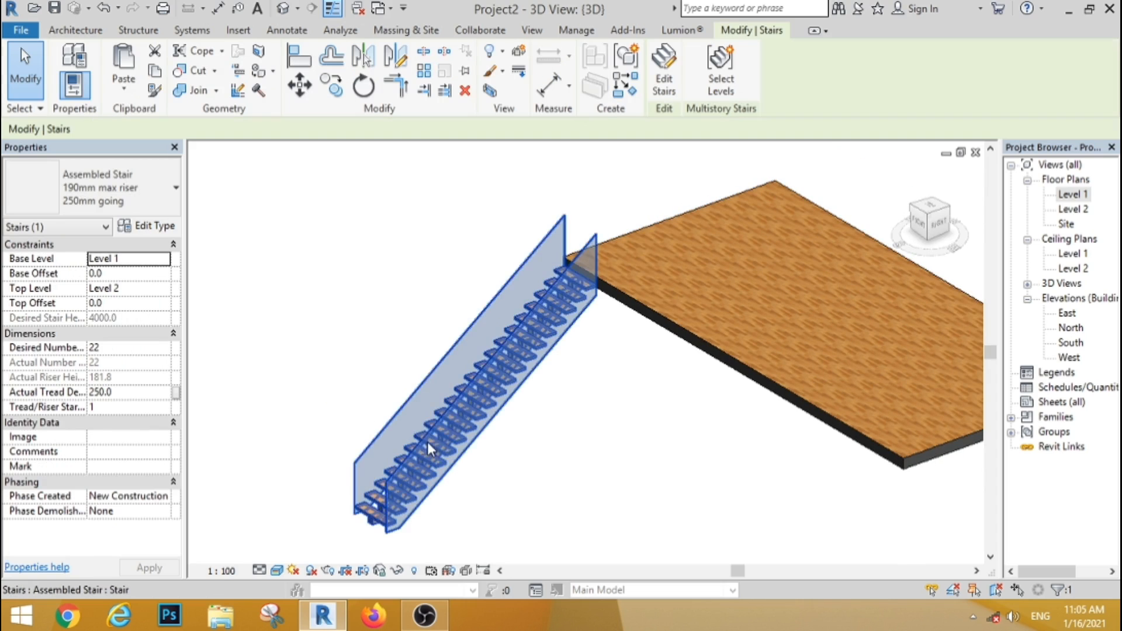
left_click(150, 226)
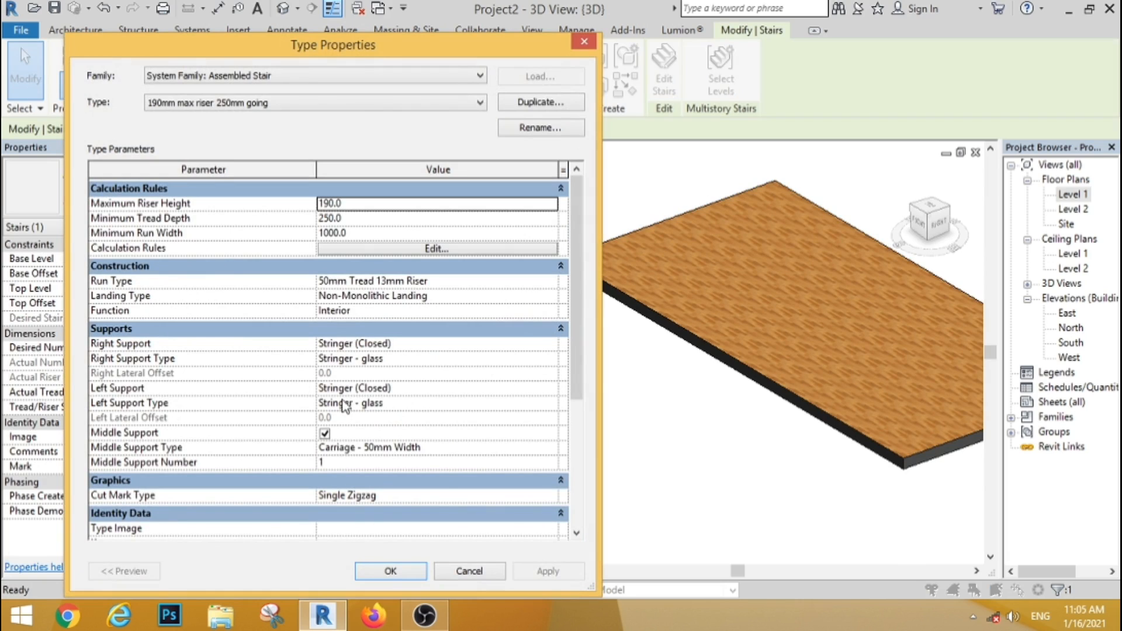
left_click(391, 572)
left_click(326, 402)
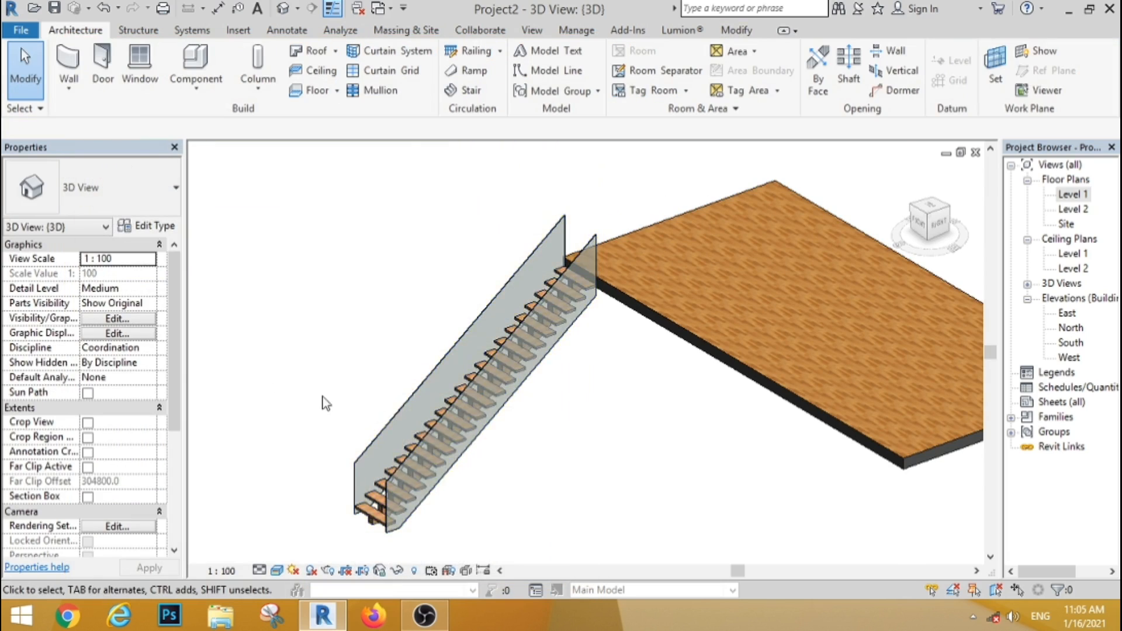
scroll(321, 401, "down", 2)
scroll(755, 411, "up", 1)
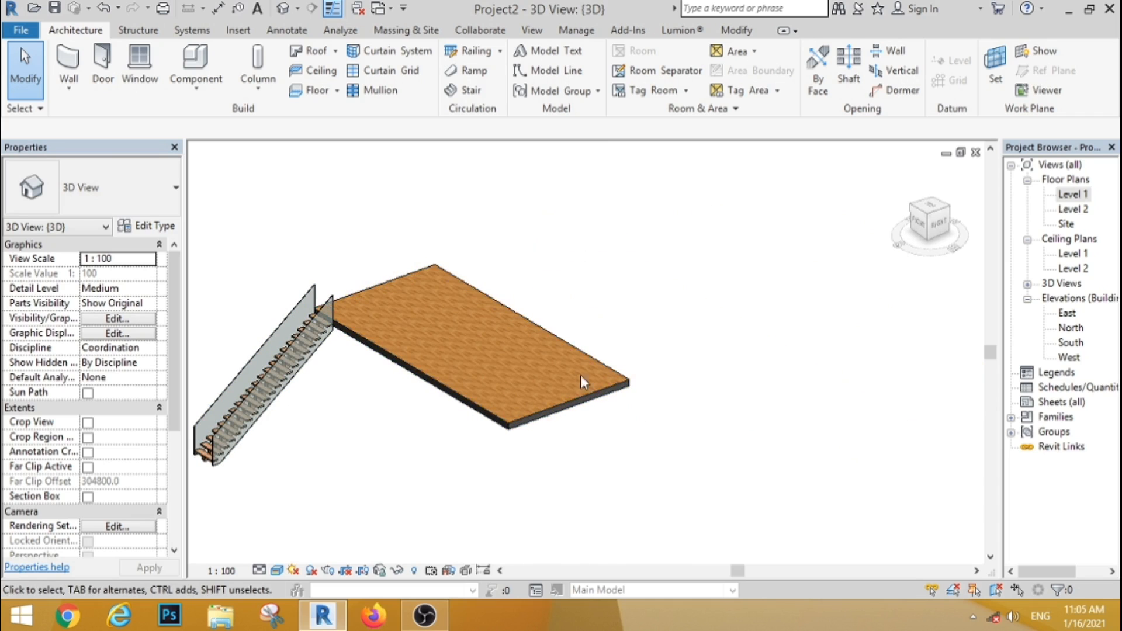
Delete the DN stair path annotation from the stair in the Level 2 floor plan.
double_click(1075, 210)
scroll(560, 358, "up", 2)
scroll(520, 339, "up", 3)
scroll(519, 339, "up", 3)
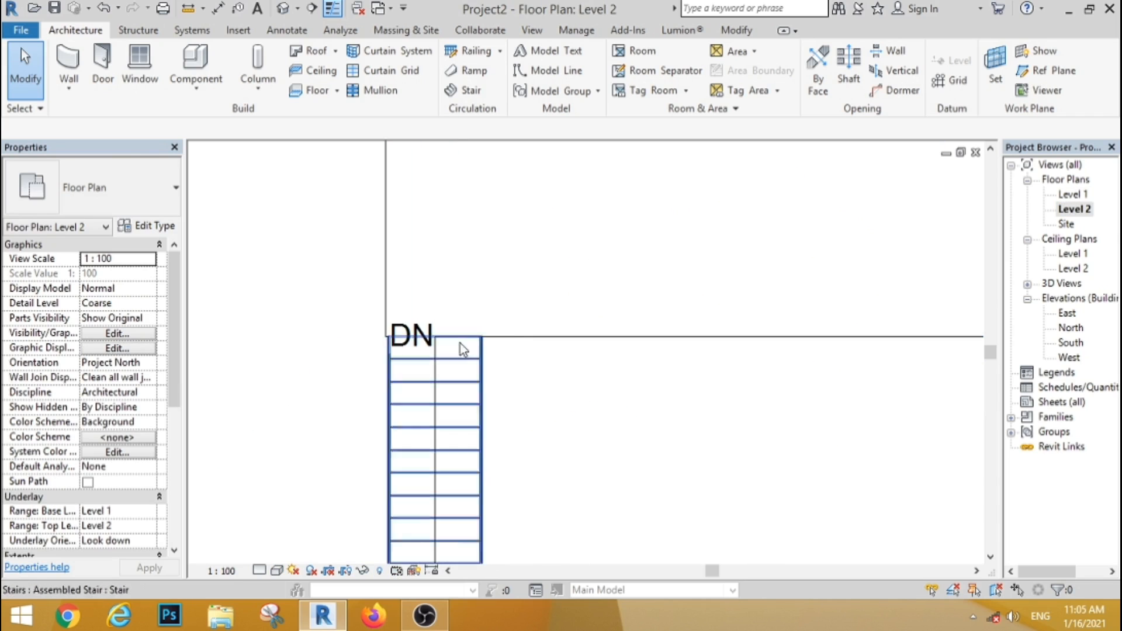
left_click(417, 338)
left_click(551, 391)
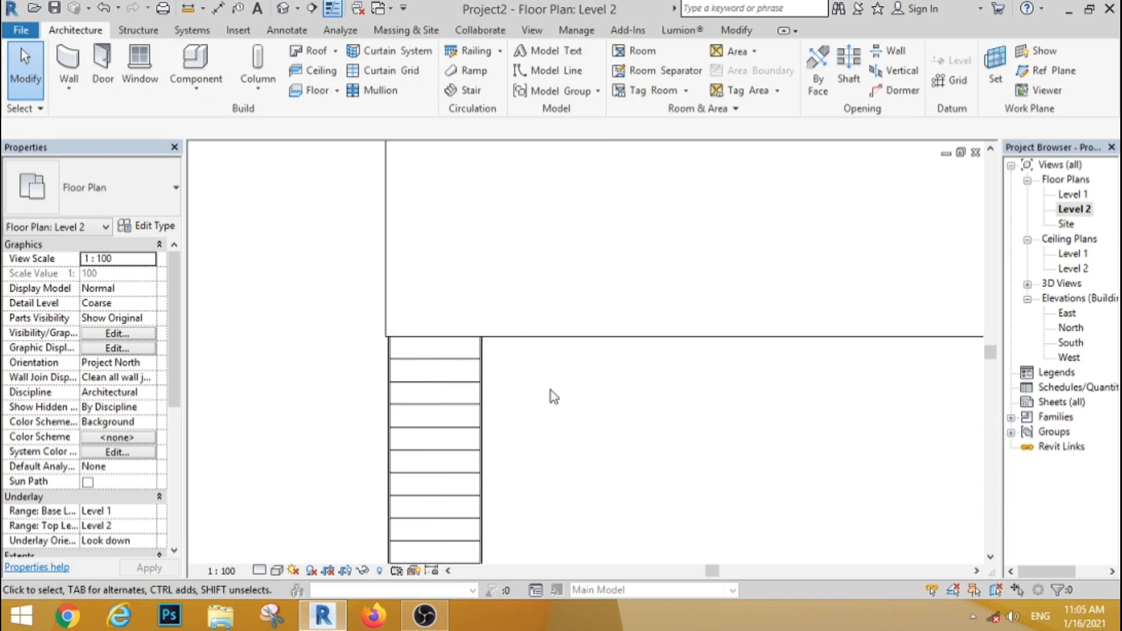
scroll(450, 355, "down", 5)
scroll(531, 329, "up", 2)
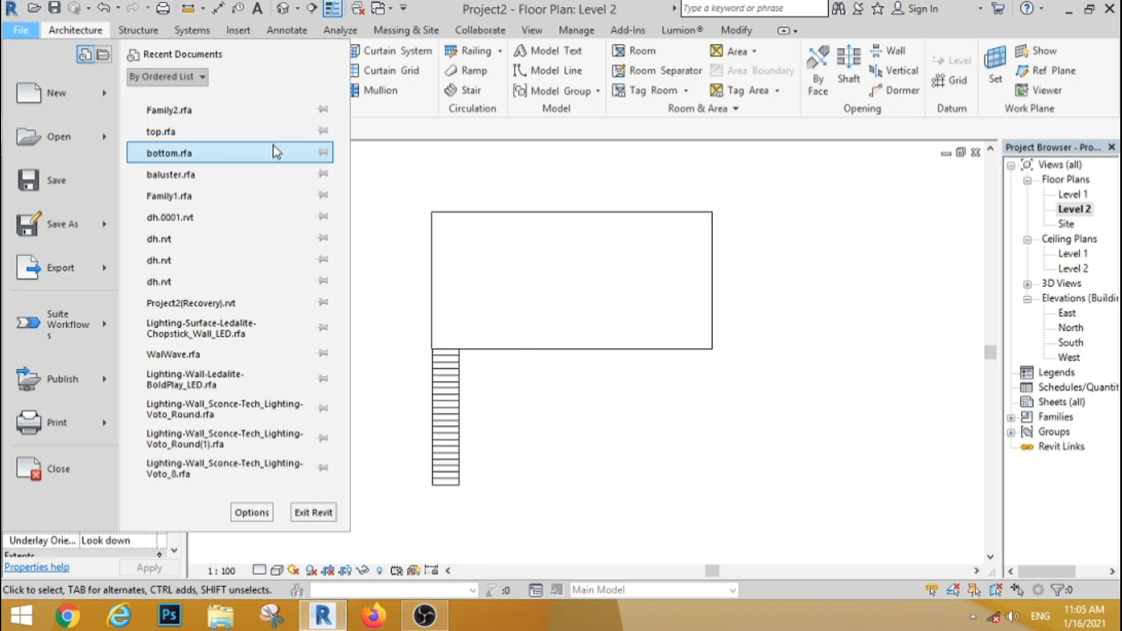
left_click(443, 166)
In the South elevation, measure the glass stringer's height from its top end down to Level 2.
double_click(1072, 343)
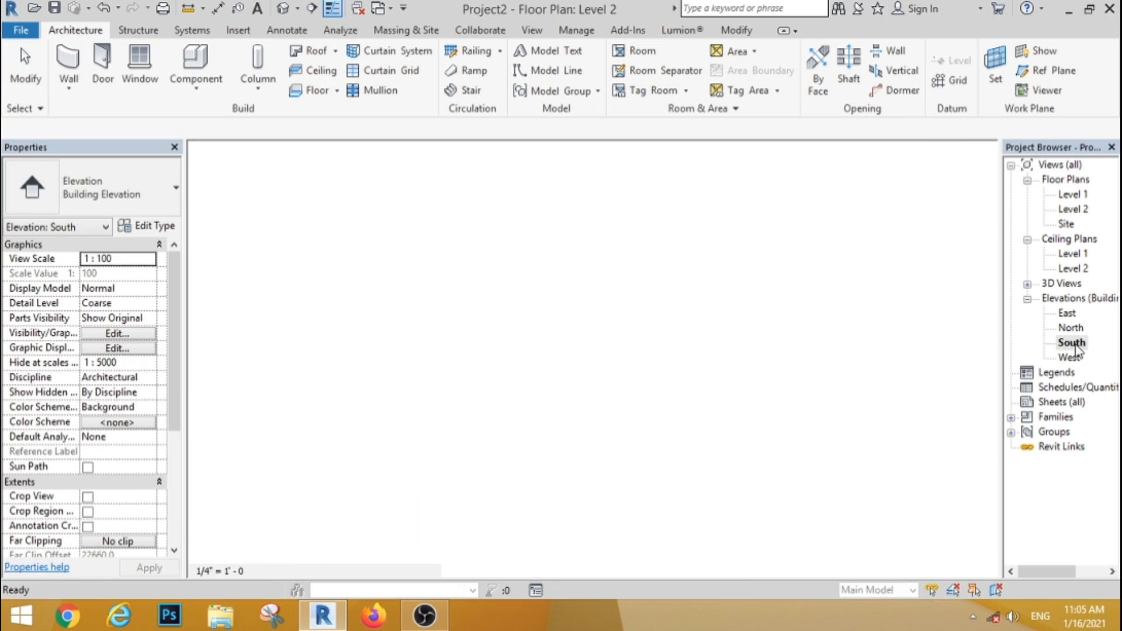
scroll(409, 304, "up", 4)
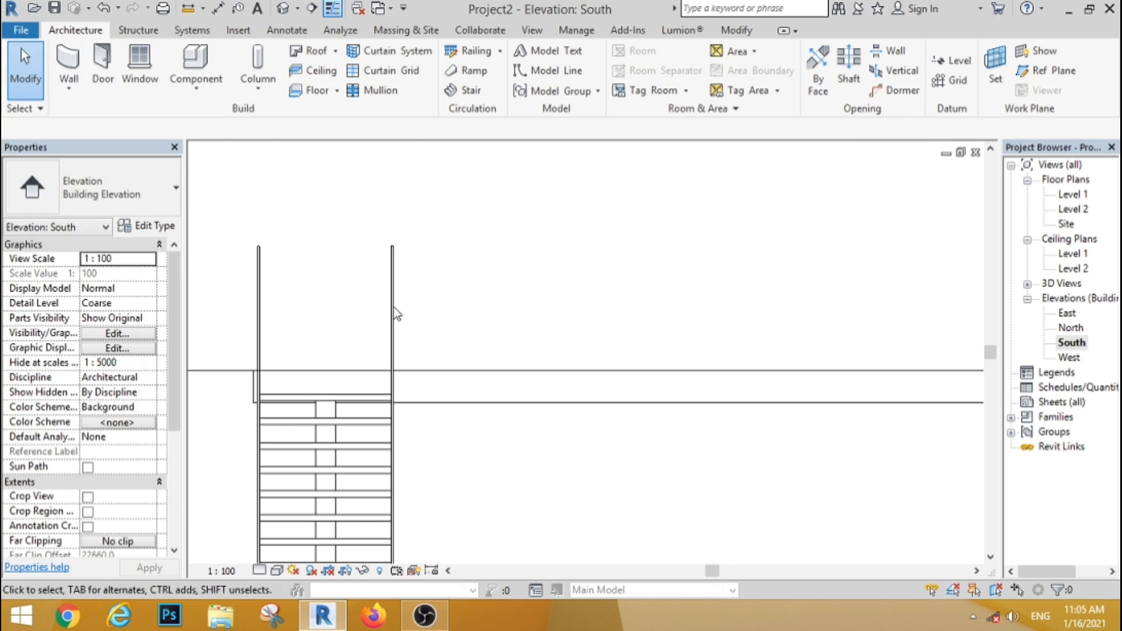
left_click(189, 9)
scroll(403, 375, "up", 4)
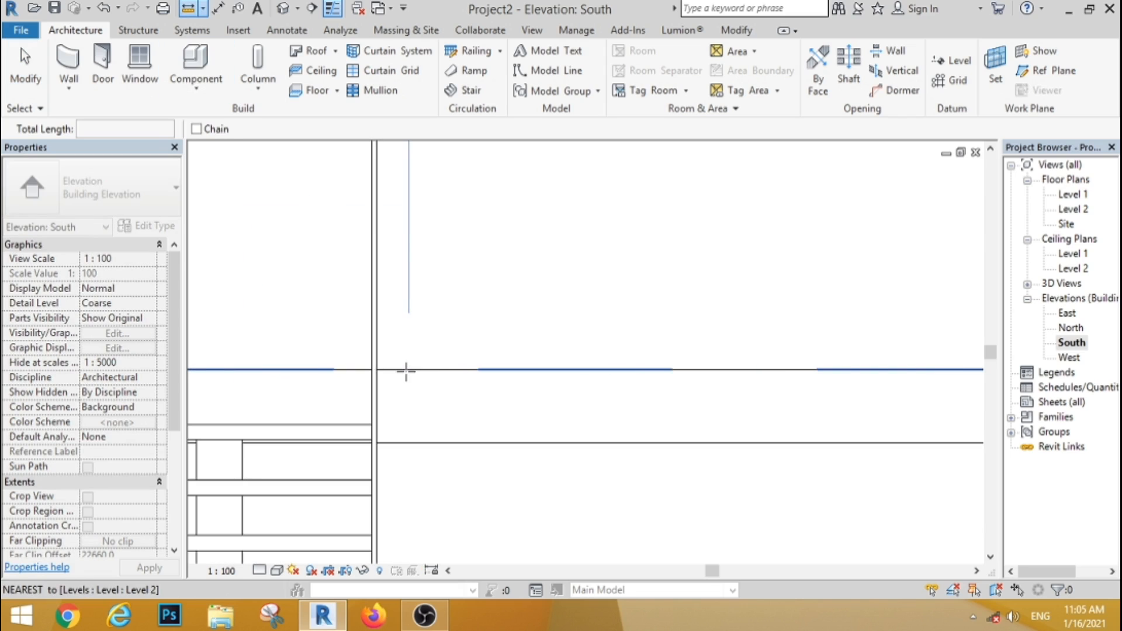
scroll(386, 370, "down", 2)
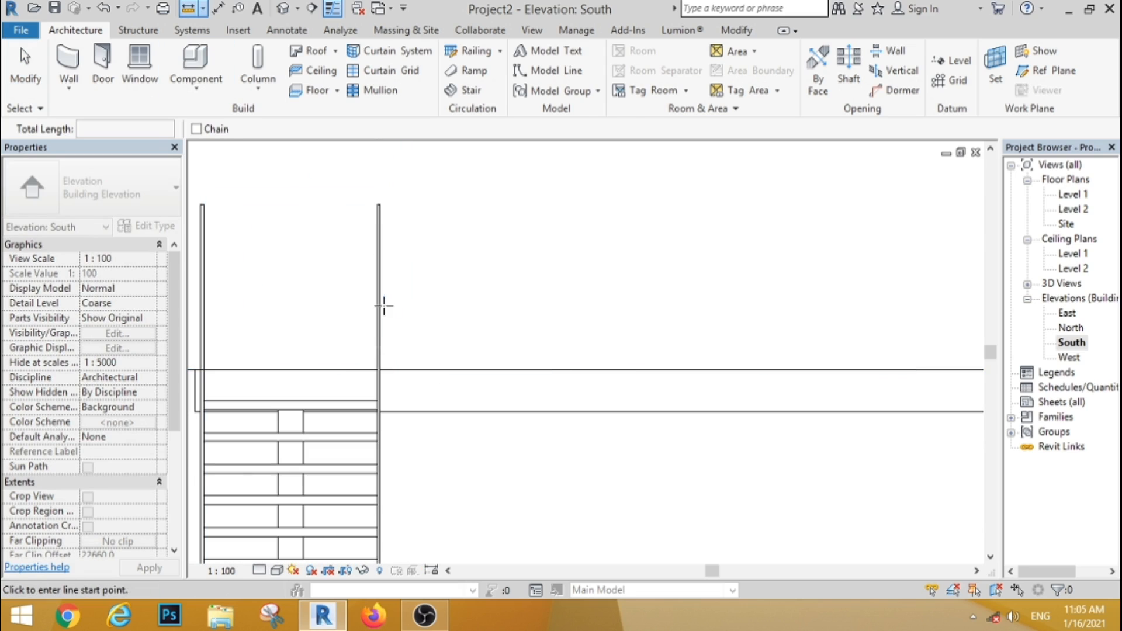
left_click(378, 206)
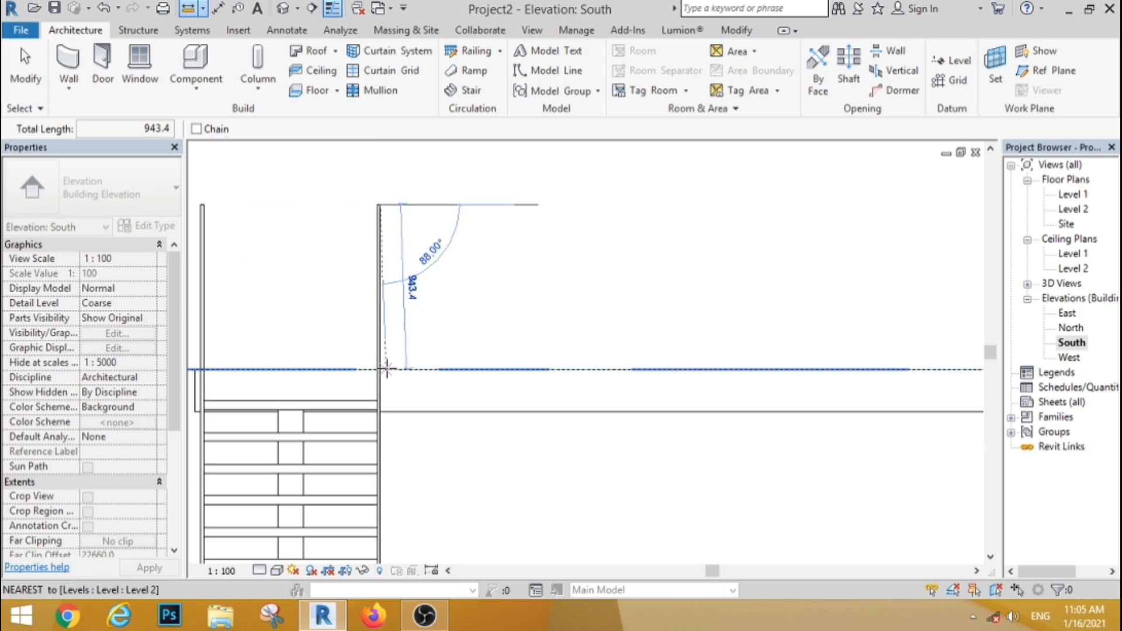
scroll(381, 369, "up", 2)
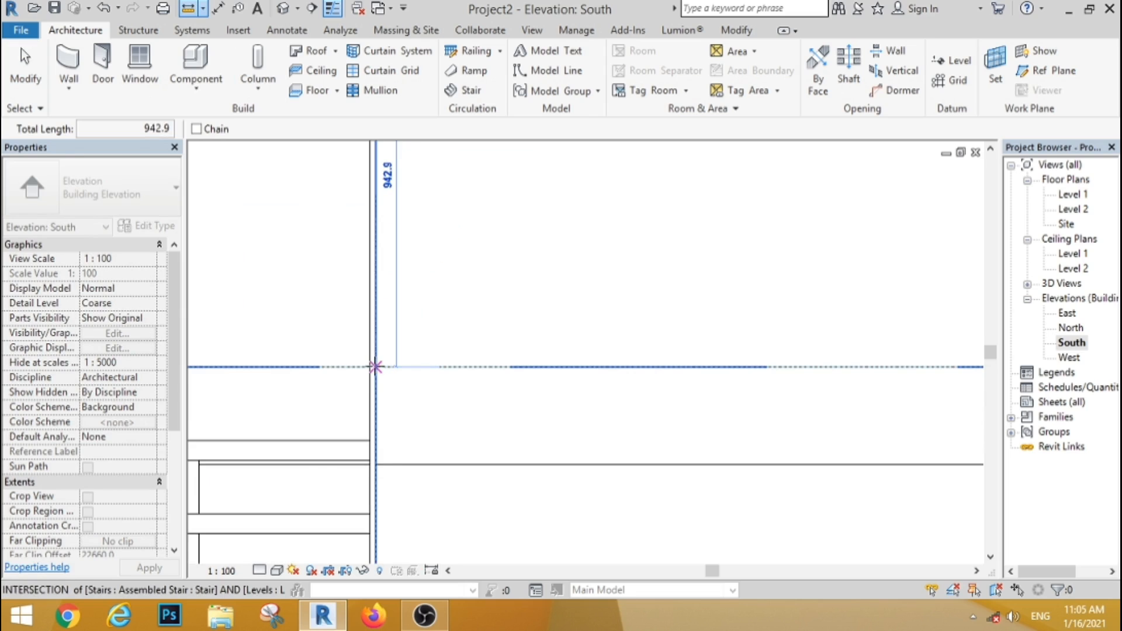
left_click(375, 367)
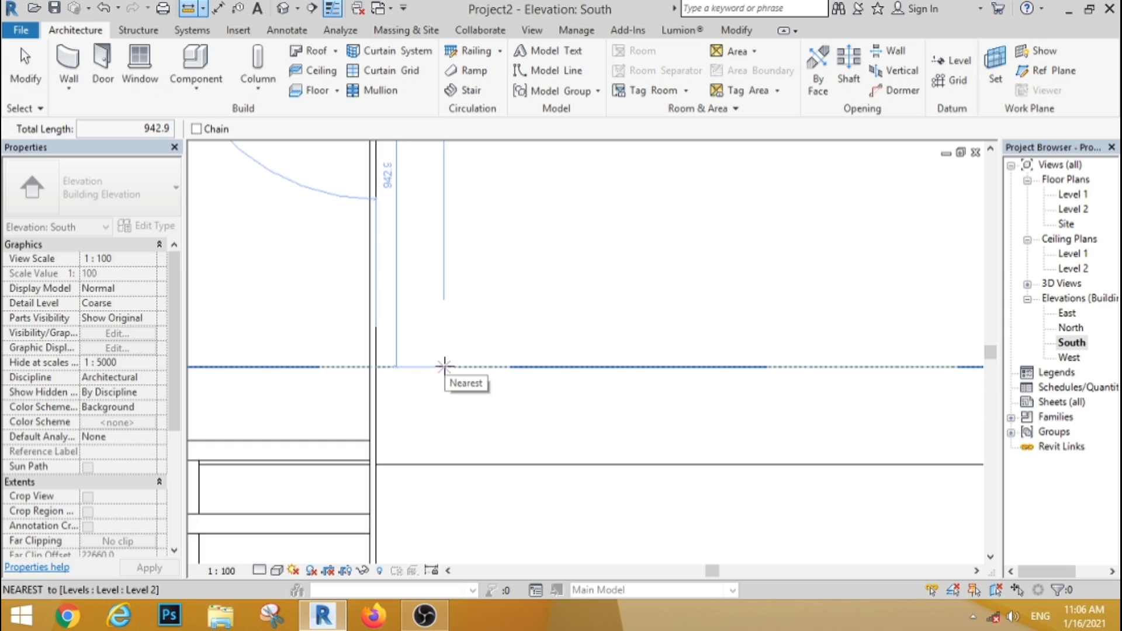
Measure the Level 2 floor's thickness beside the stair in the South elevation.
scroll(346, 328, "down", 2)
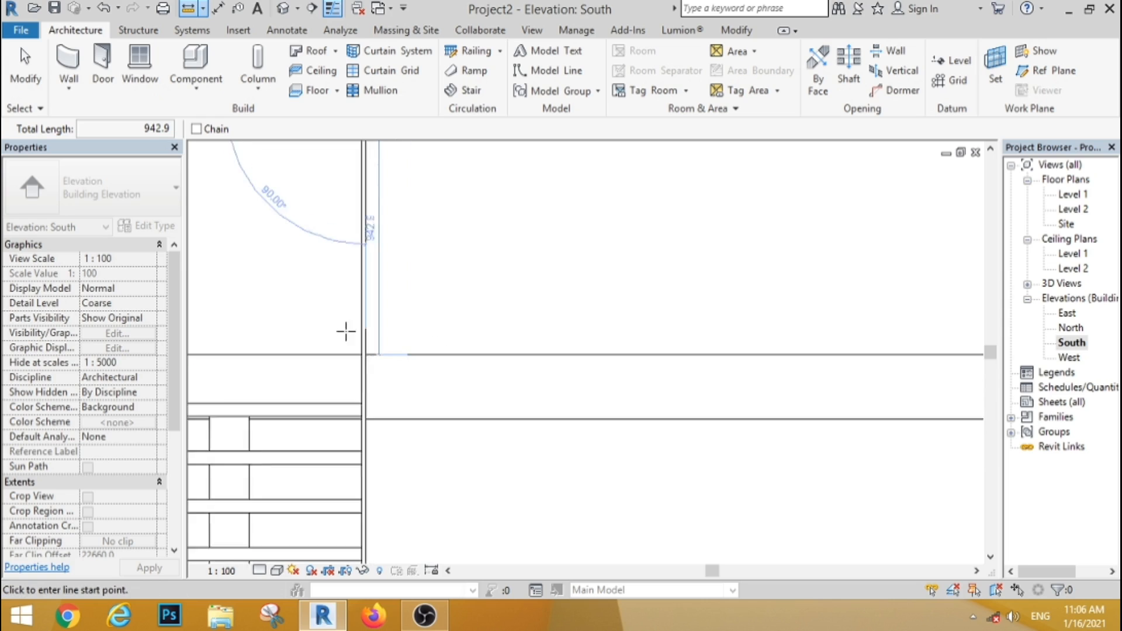
left_click(420, 351)
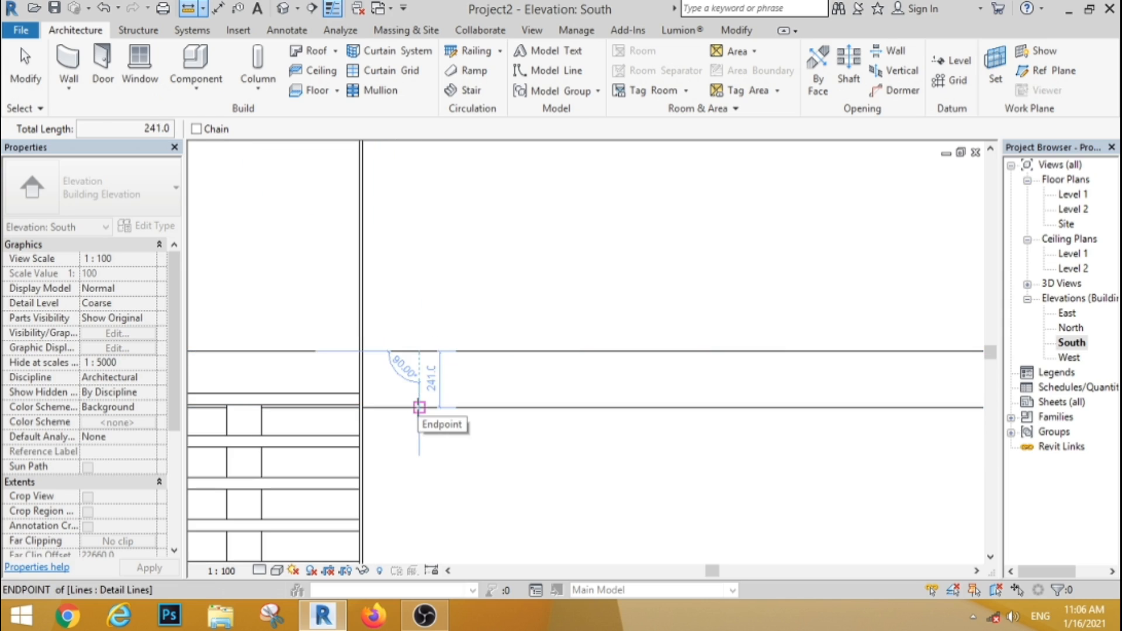
left_click(419, 407)
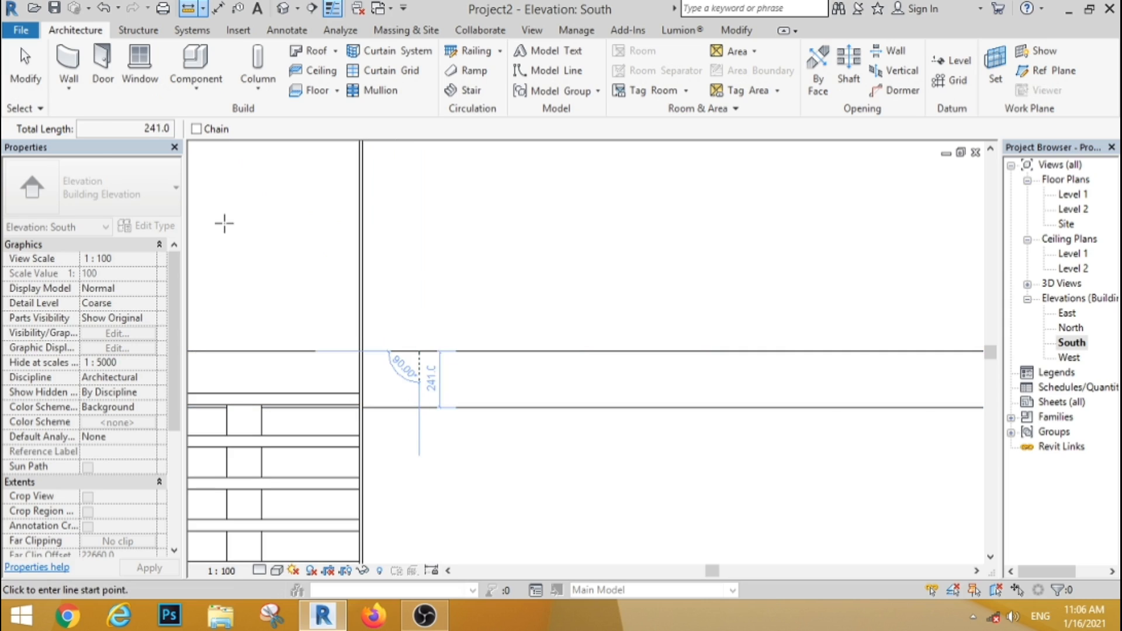
left_click(36, 85)
scroll(520, 296, "down", 3)
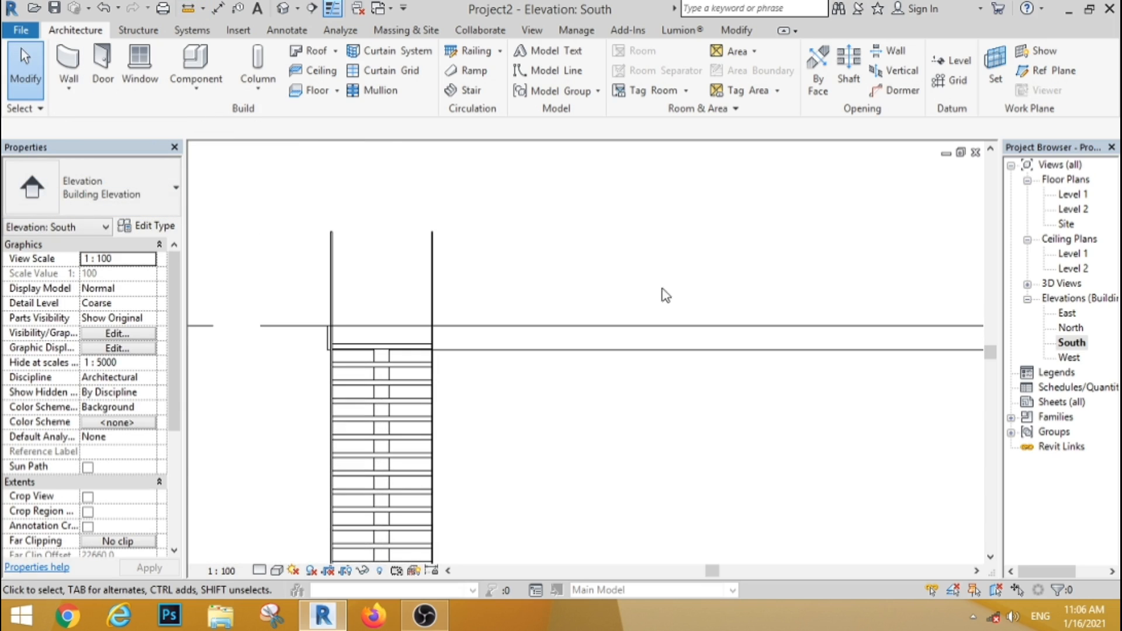
Return to the Level 2 floor plan and create a new family from the English Metric Profile-Rail template.
double_click(1069, 211)
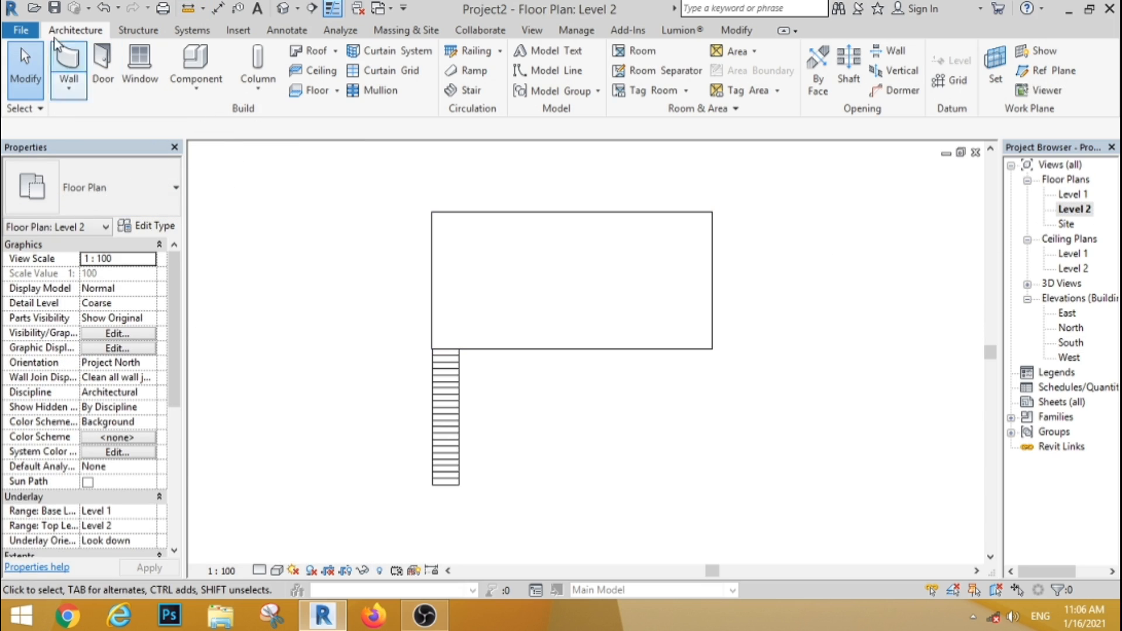
left_click(20, 30)
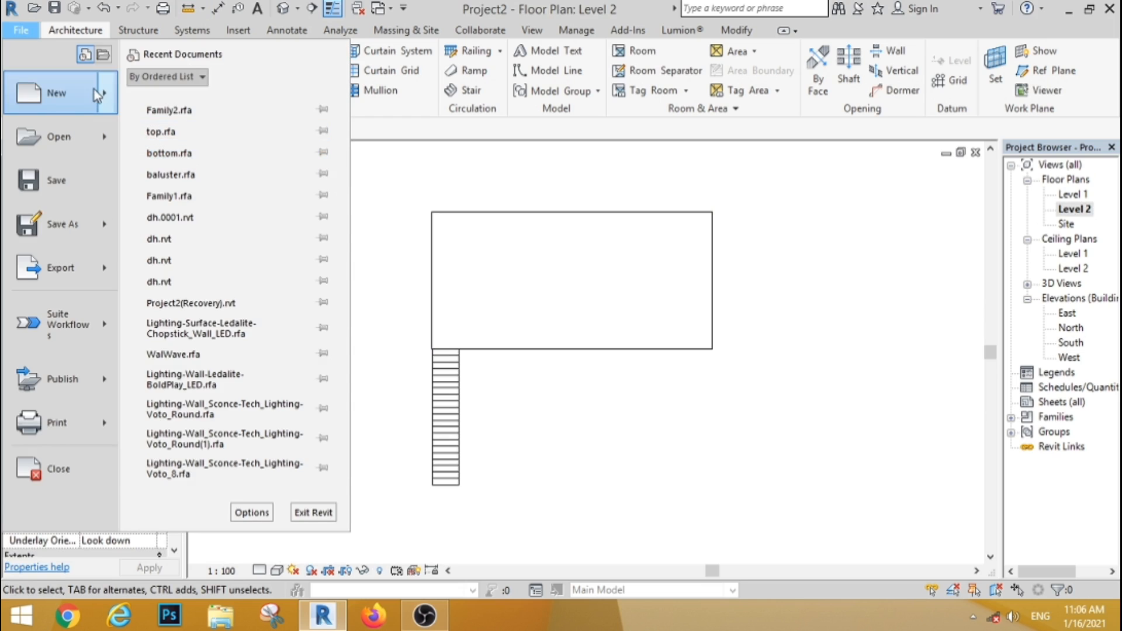
mouse_move(106, 93)
left_click(183, 154)
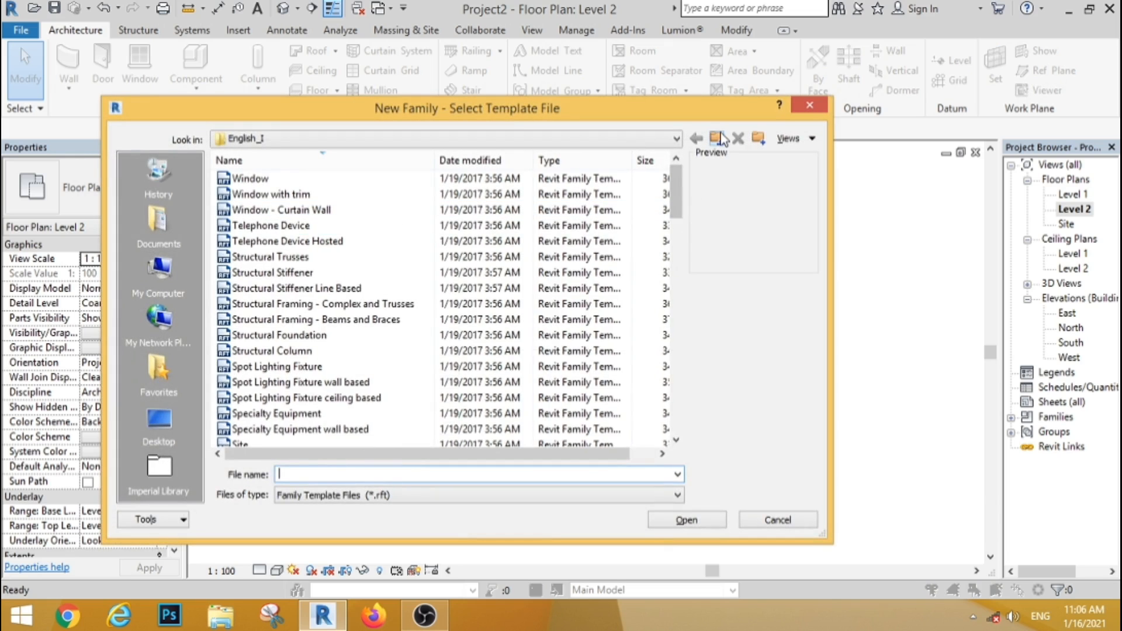
left_click(720, 136)
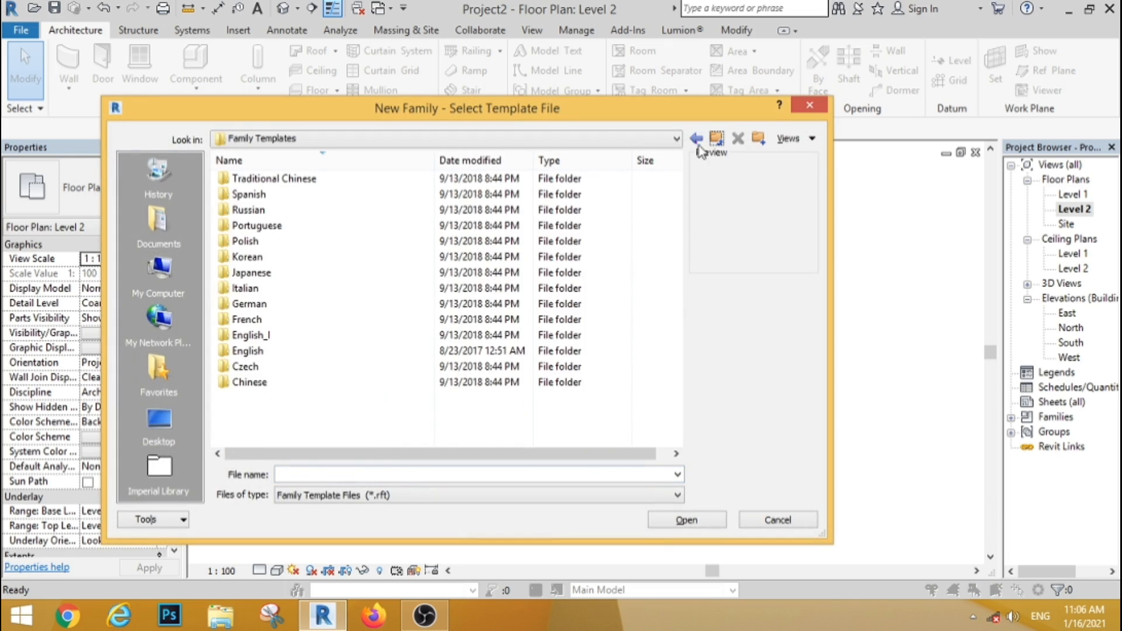
double_click(277, 353)
left_click_drag(677, 187, 661, 328)
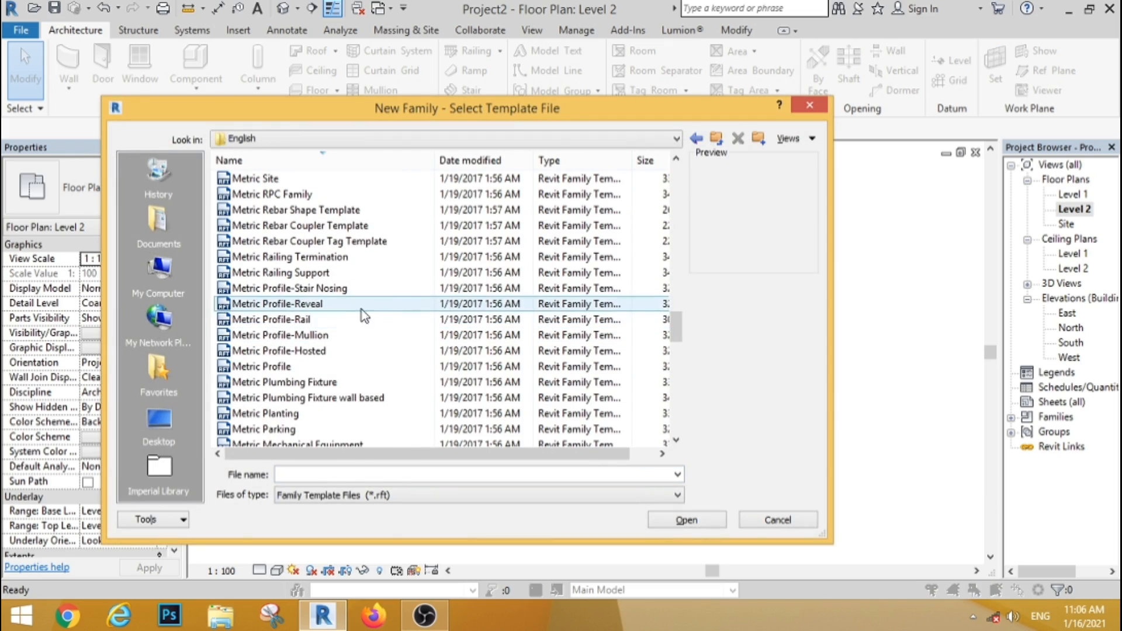
left_click(310, 319)
left_click(680, 524)
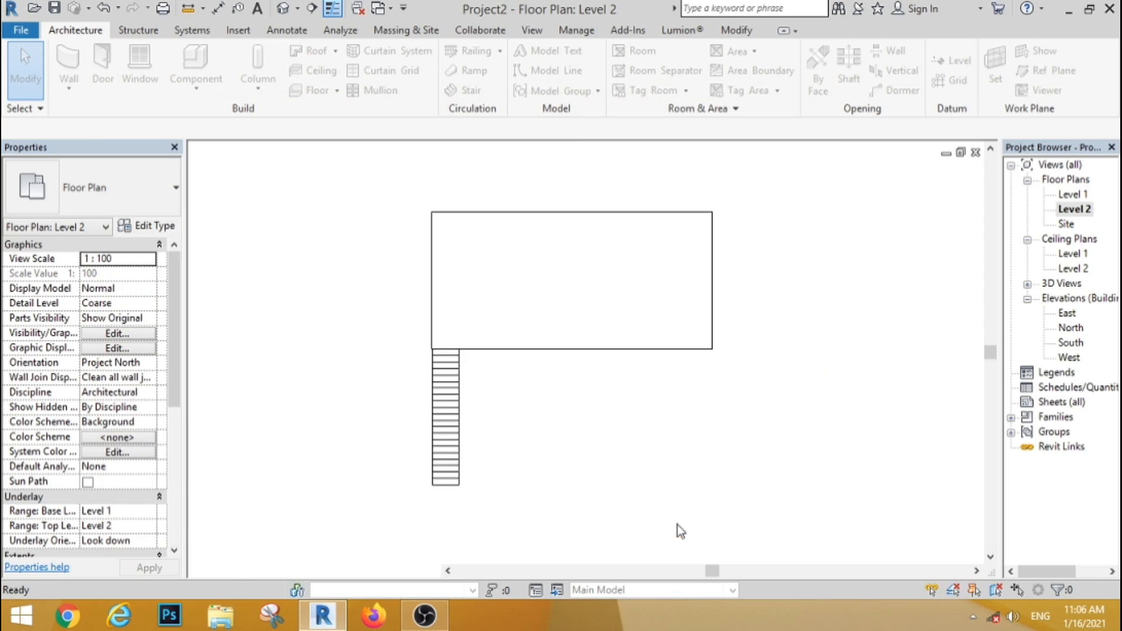